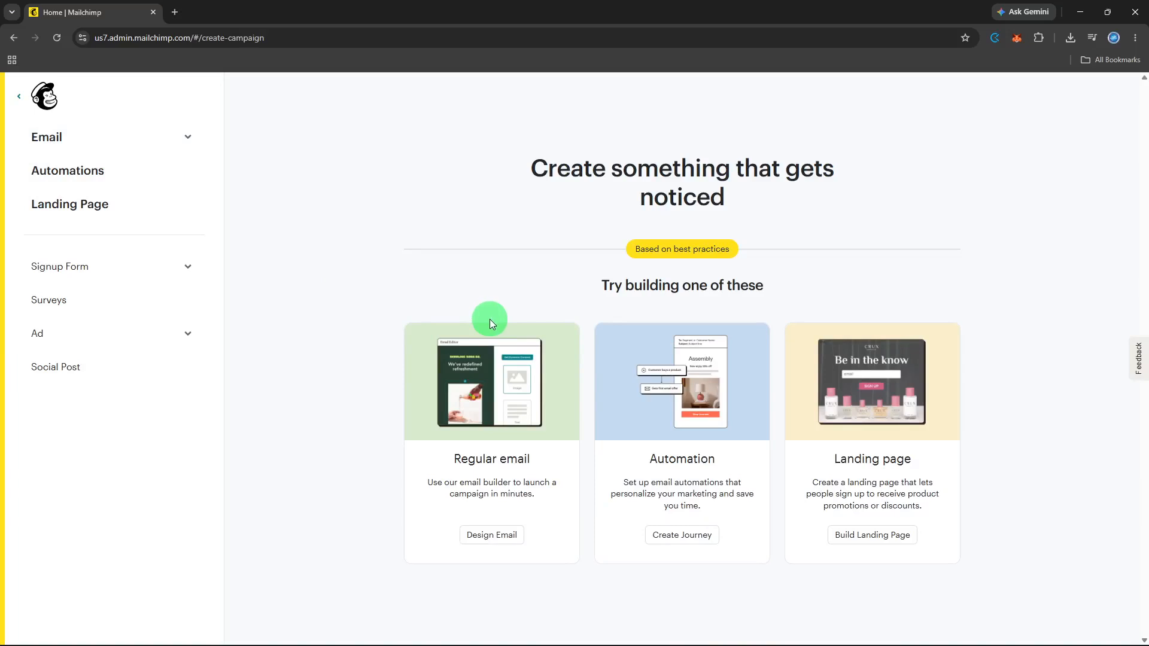
# Create a regular email from scratch, saving the blank layout and returning to the campaign setup page
pyautogui.click(503, 537)
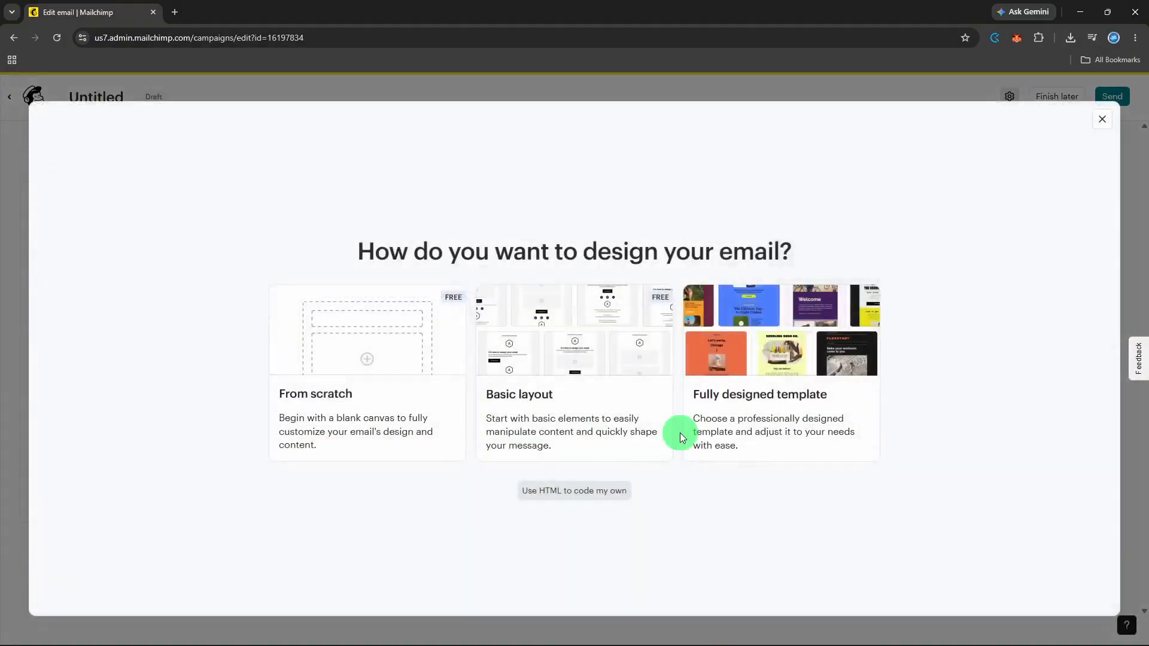
pyautogui.click(355, 433)
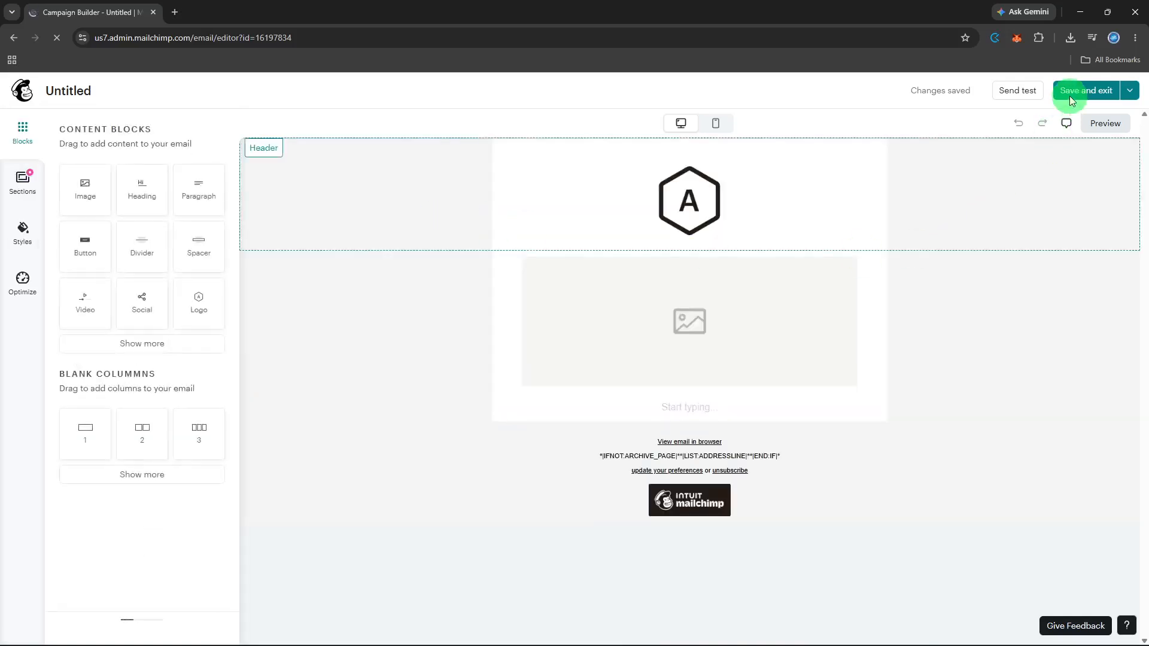
pyautogui.click(1071, 94)
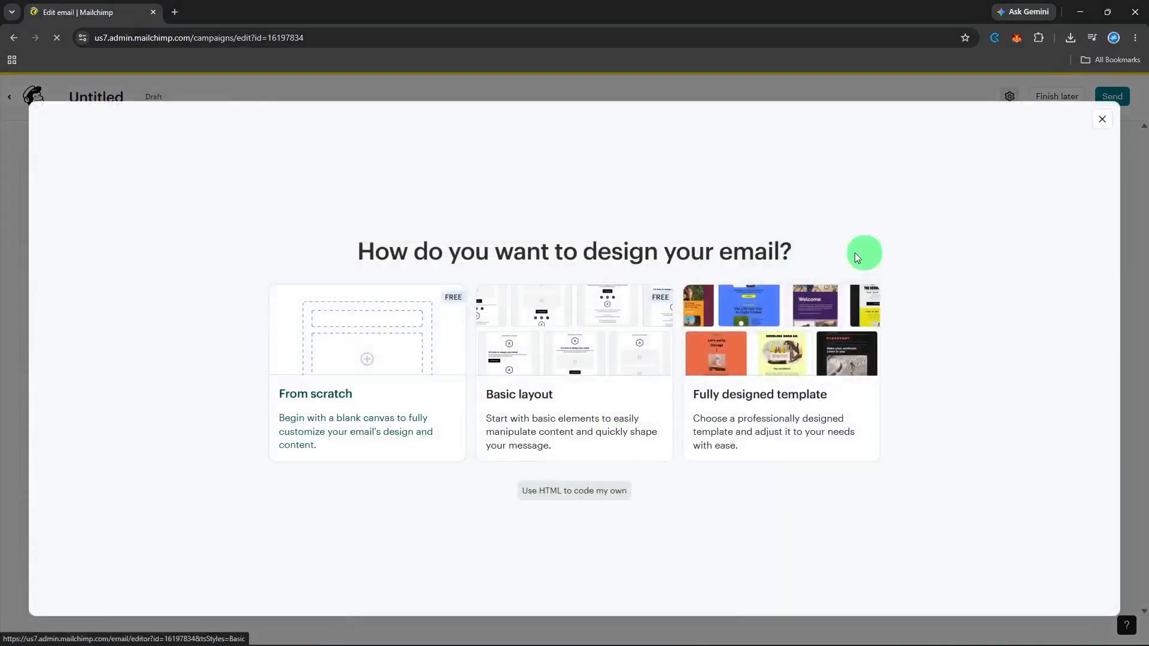
pyautogui.click(1102, 119)
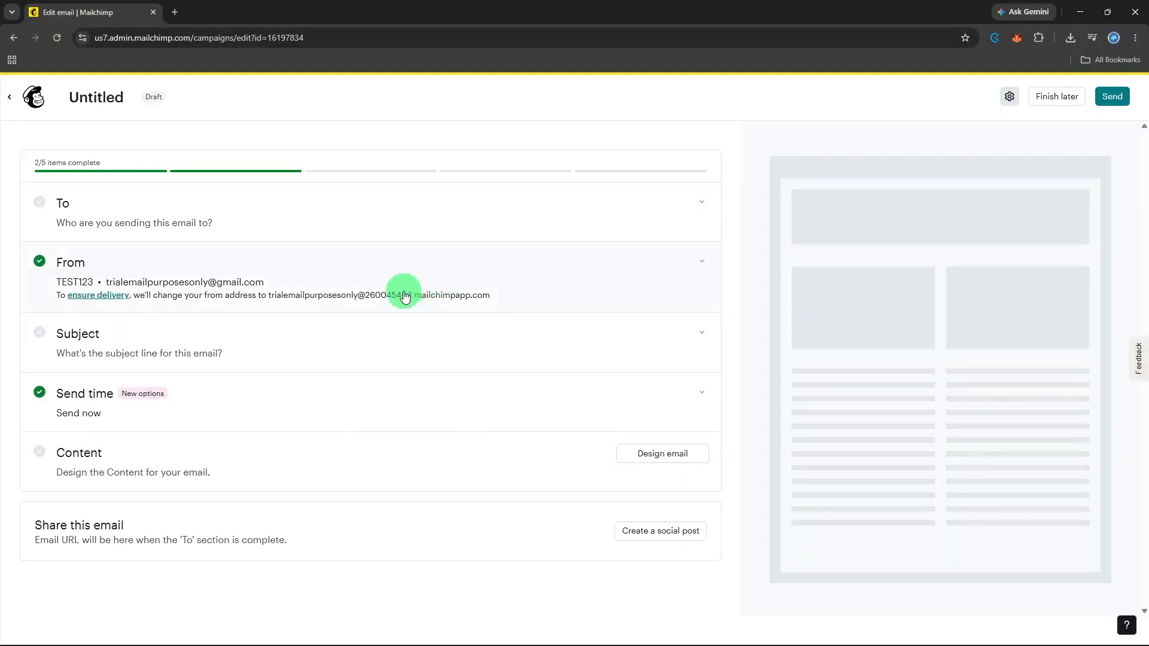
# Set the email's recipient to Just me as a test send and save the To section
pyautogui.click(395, 225)
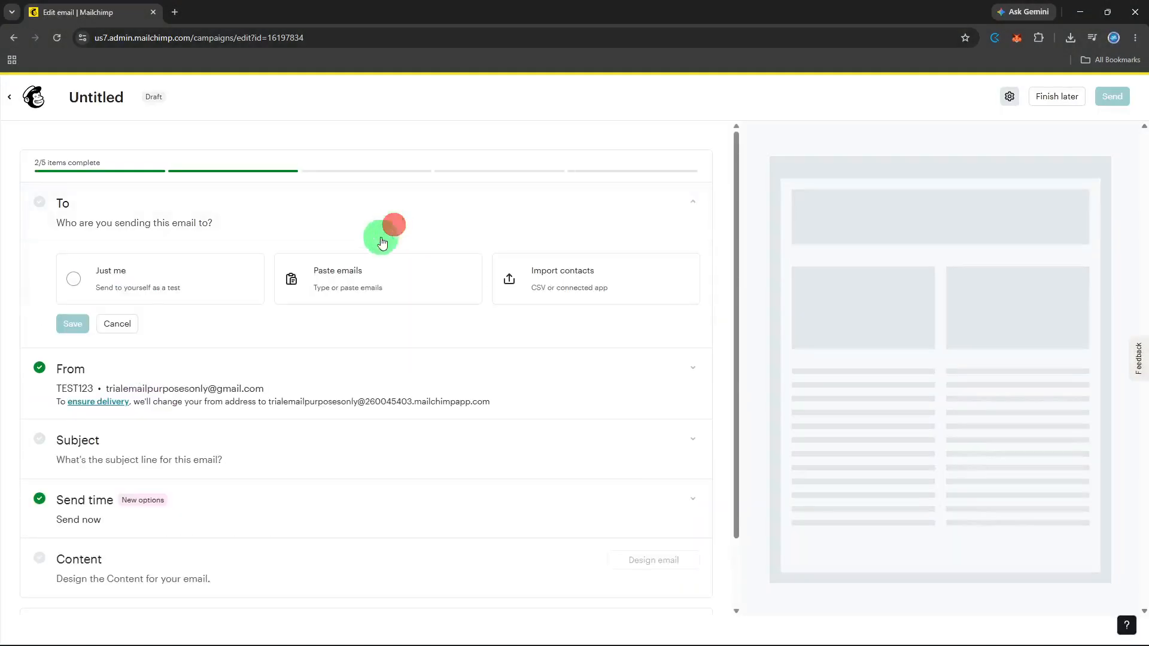
pyautogui.click(193, 292)
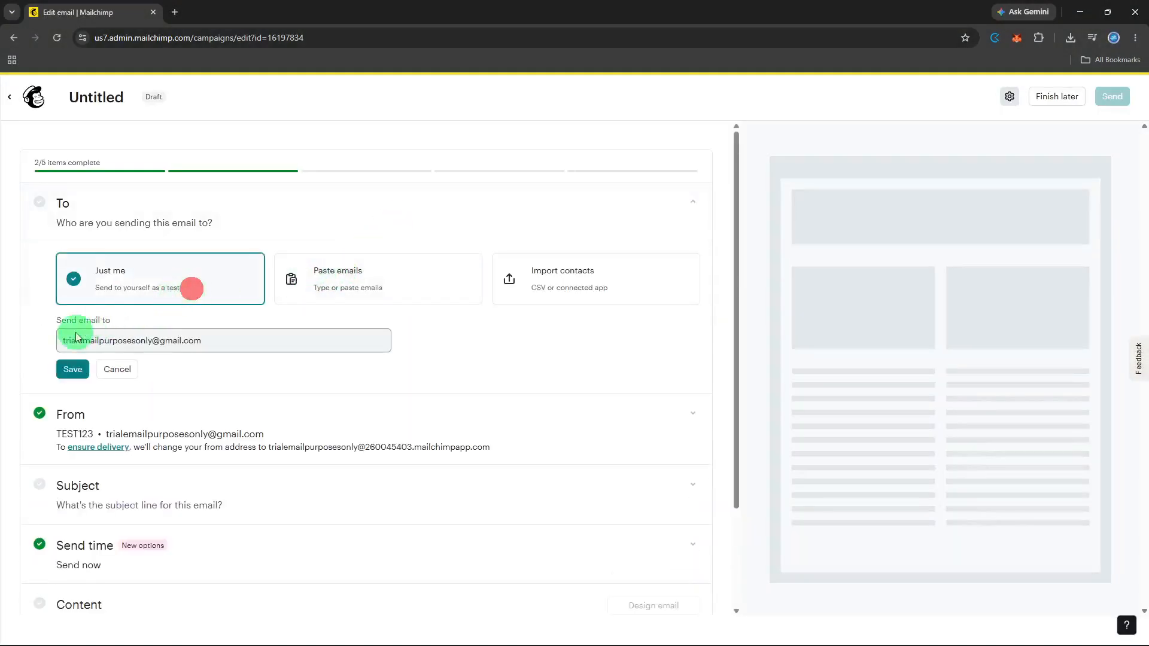
pyautogui.click(67, 366)
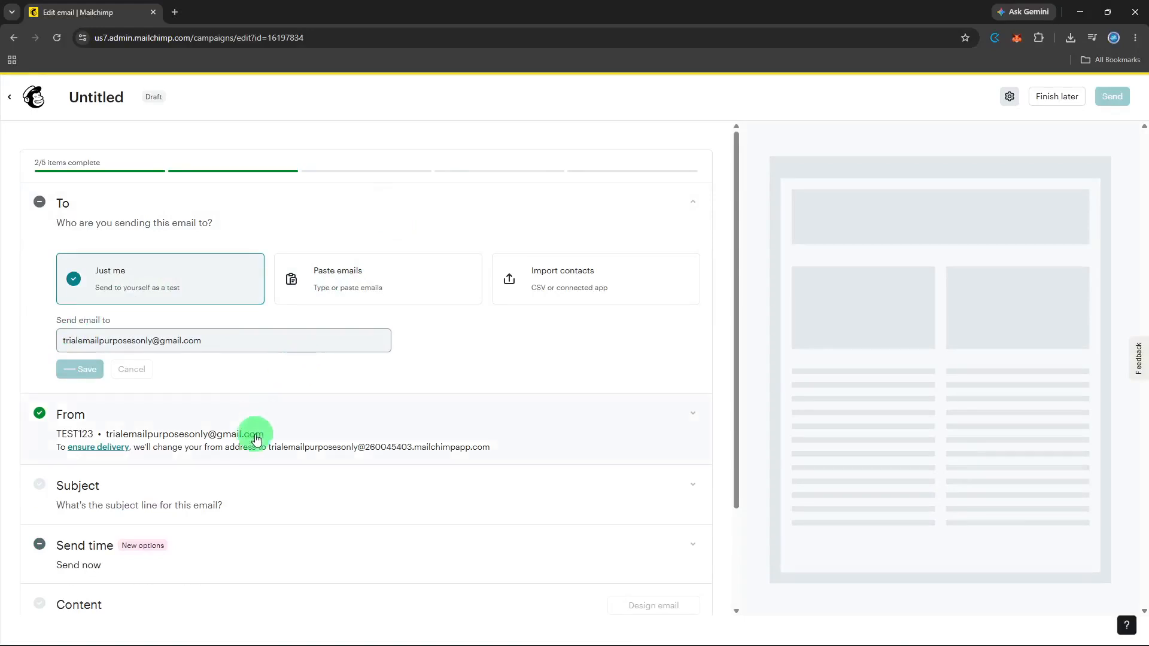
# Enter "August 2026" as the subject line of the email
pyautogui.click(242, 476)
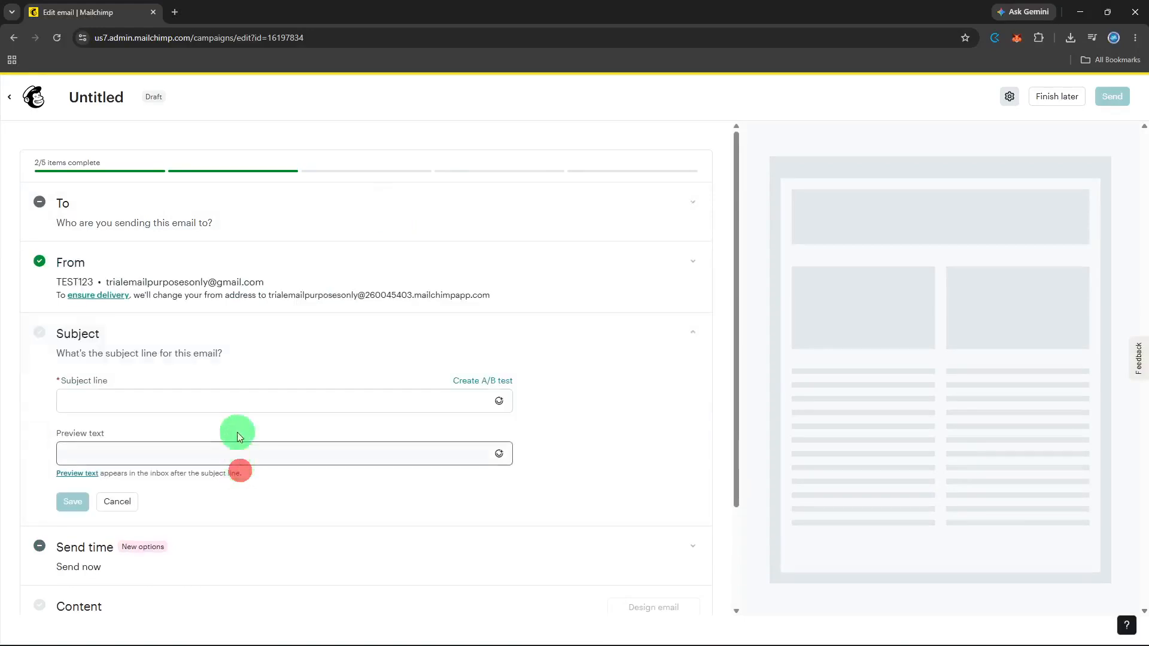
pyautogui.click(239, 395)
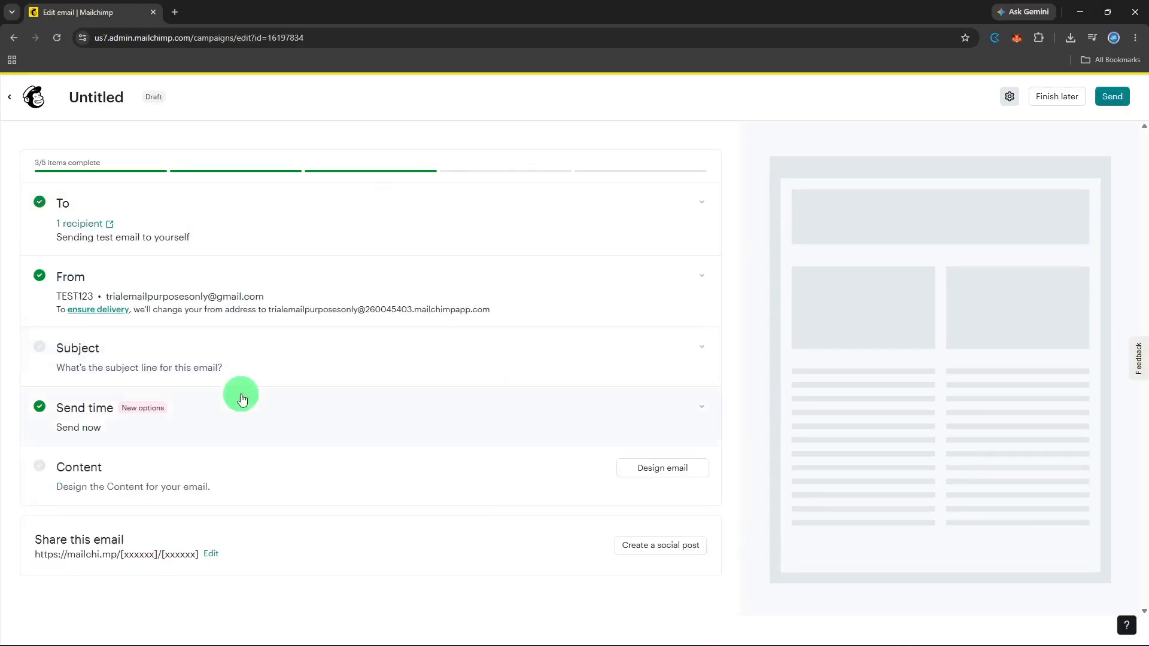
pyautogui.click(267, 360)
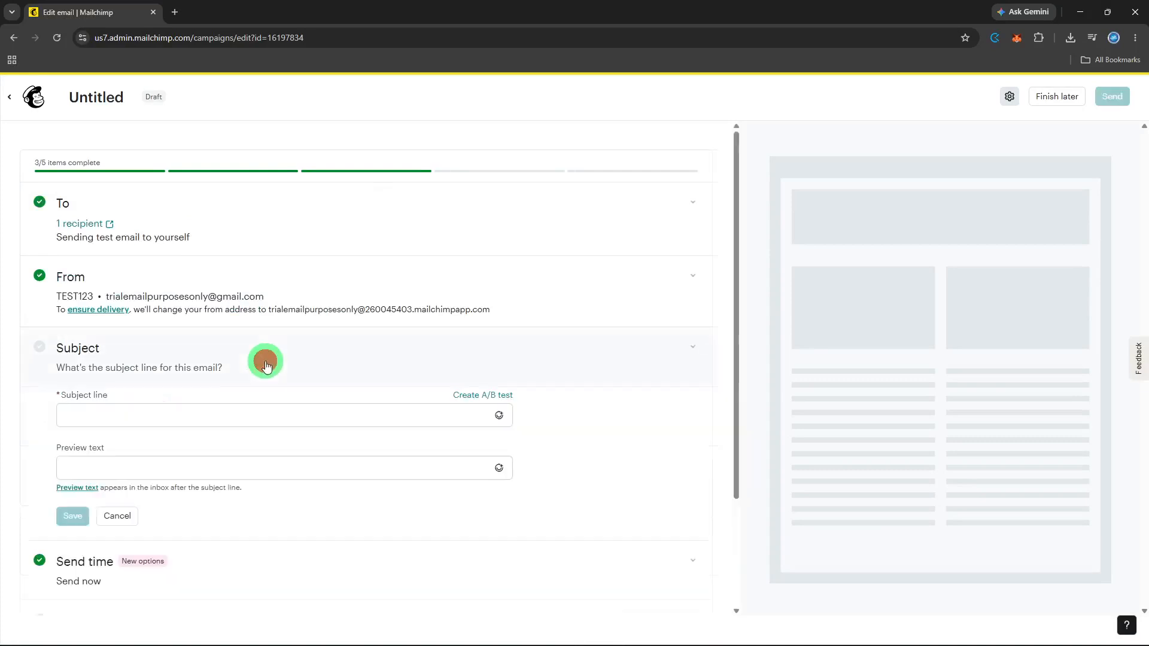
pyautogui.click(191, 426)
pyautogui.click(206, 415)
pyautogui.write('August 202')
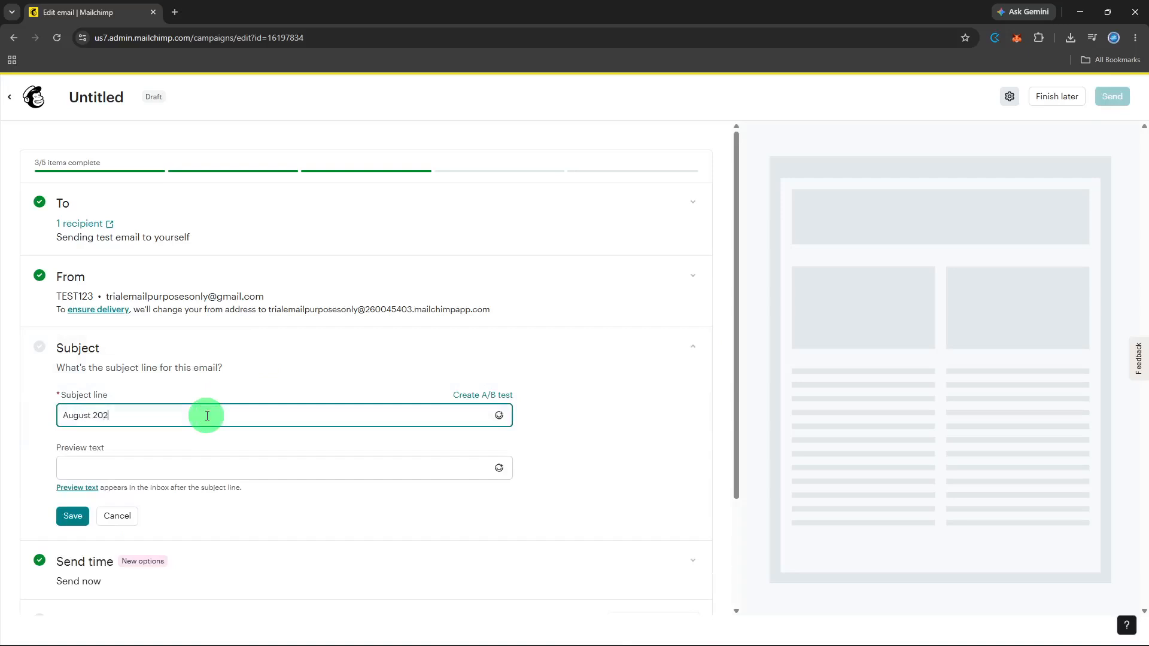
pyautogui.scroll(-1, 311, 326)
pyautogui.click(328, 300)
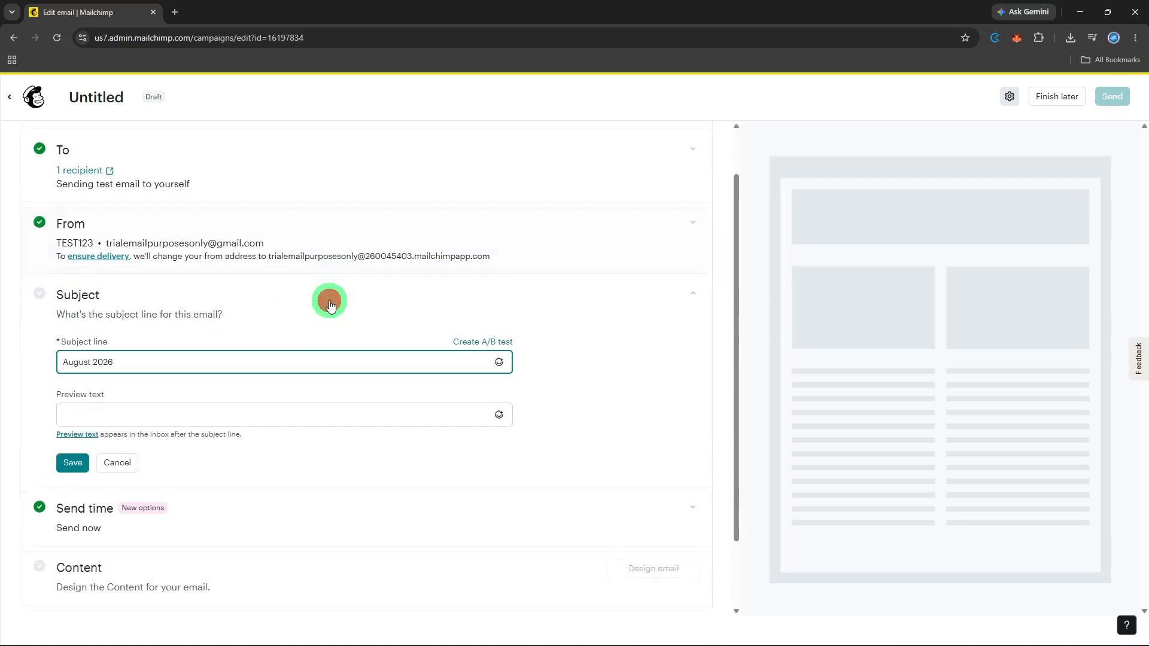
pyautogui.click(351, 241)
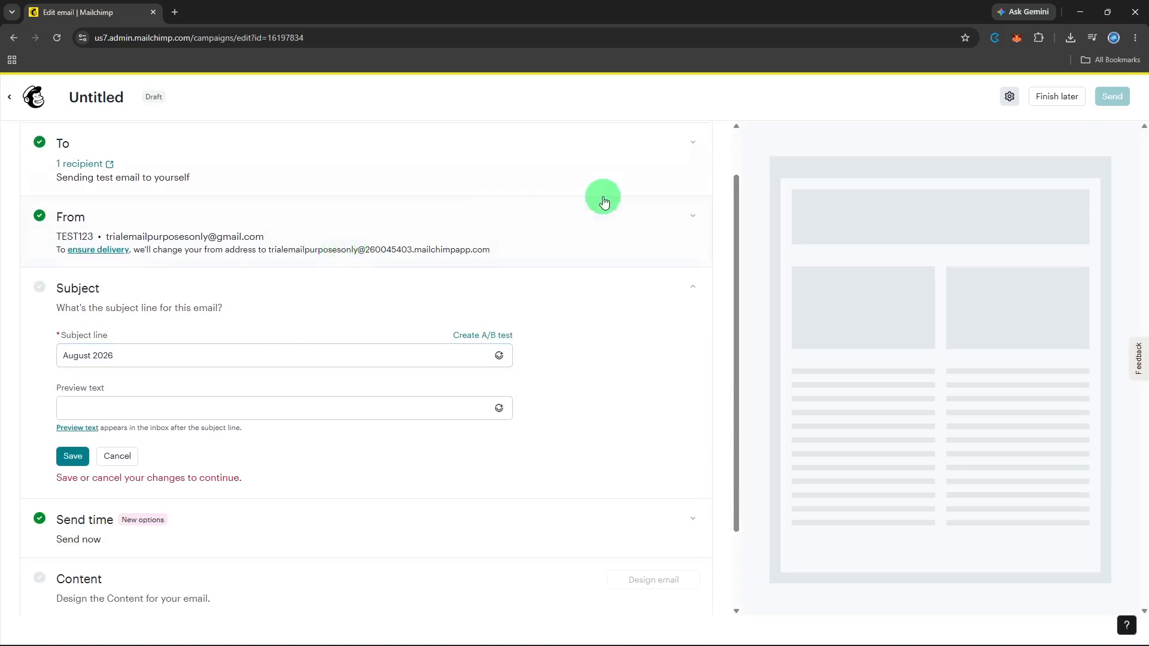
pyautogui.click(694, 220)
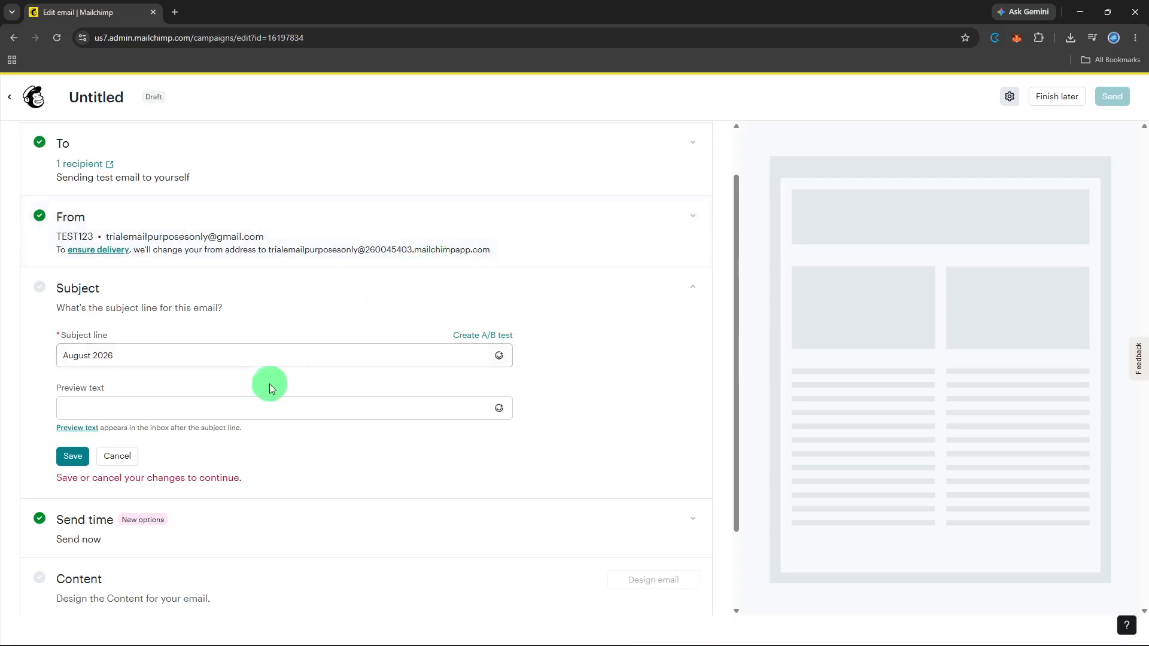
# Enter "New updates" as the preview text and save the Subject section
pyautogui.click(240, 408)
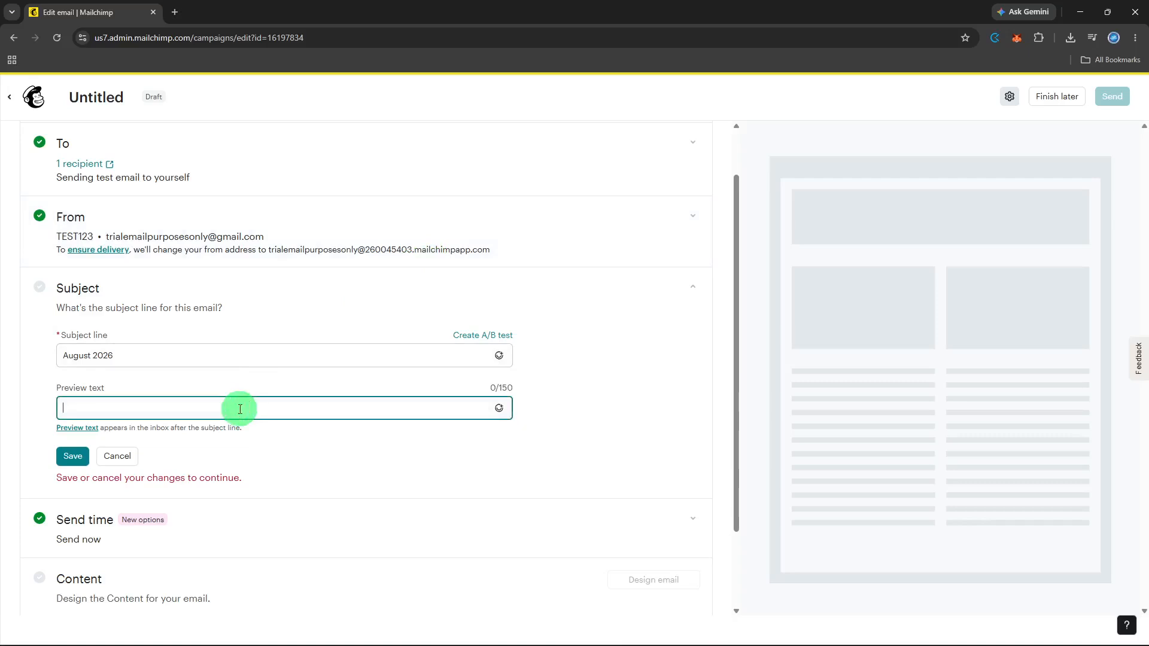
pyautogui.write('Wha')
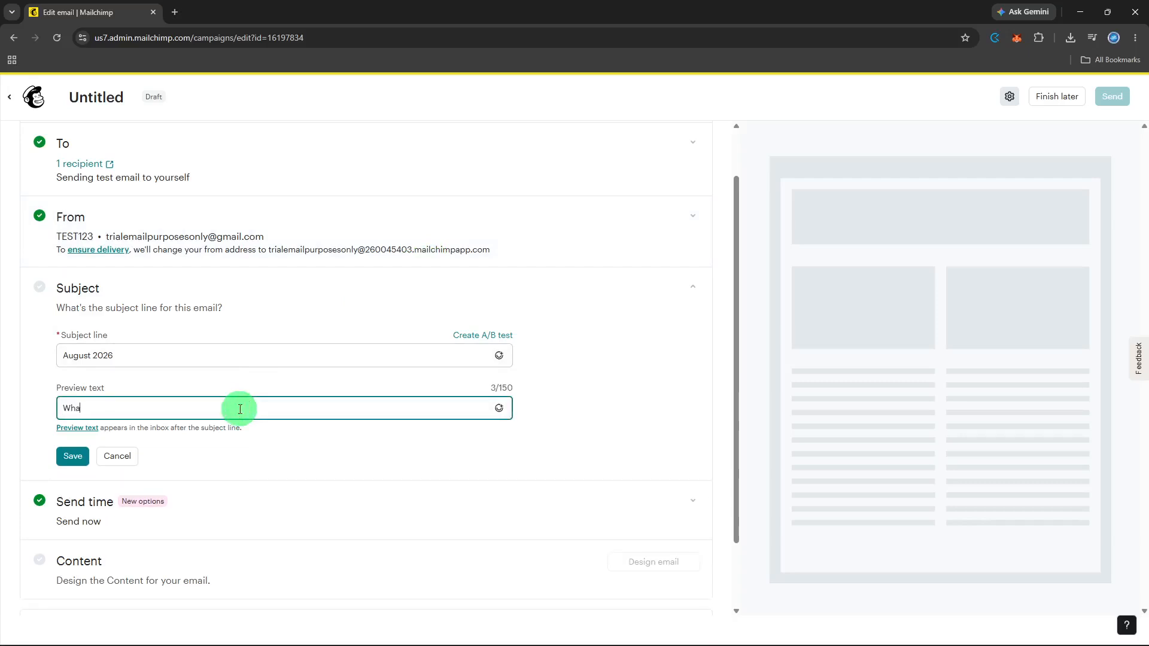
pyautogui.write("rt 's new")
pyautogui.press('BackSpace')
pyautogui.press('BackSpace')
pyautogui.press('BackSpace')
pyautogui.press('BackSpace')
pyautogui.press('BackSpace')
pyautogui.press('BackSpace')
pyautogui.press('BackSpace')
pyautogui.write('New updates')
pyautogui.click(81, 466)
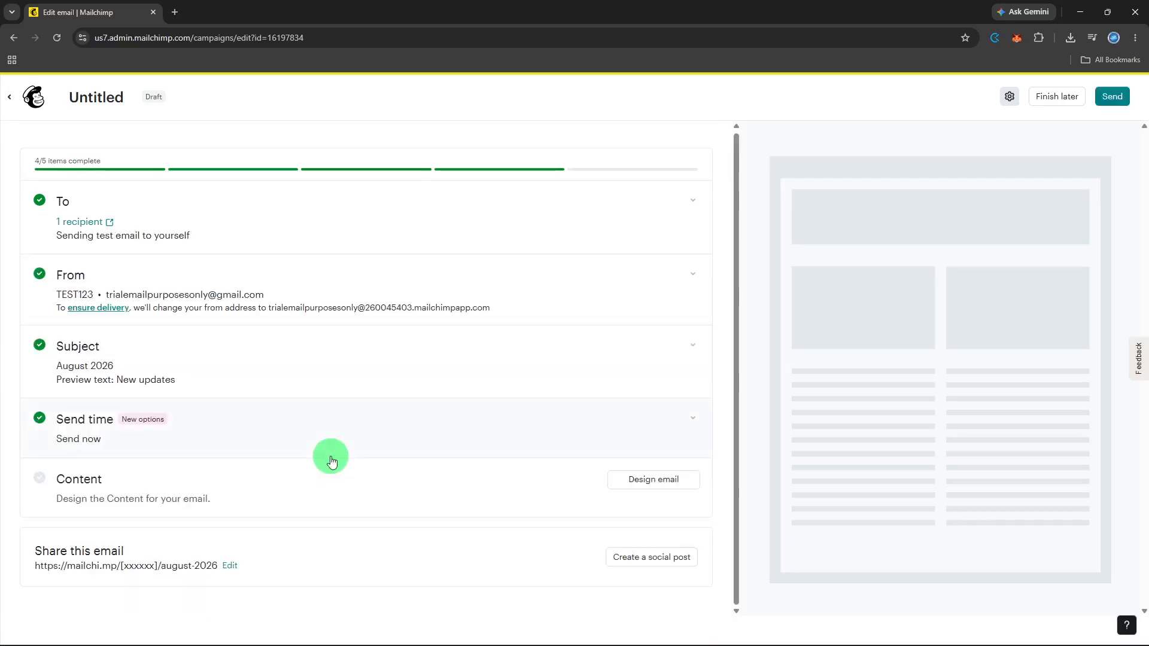
# Open the email's content for designing and enter "Newsletter" in the empty text block below the image placeholder
pyautogui.click(641, 482)
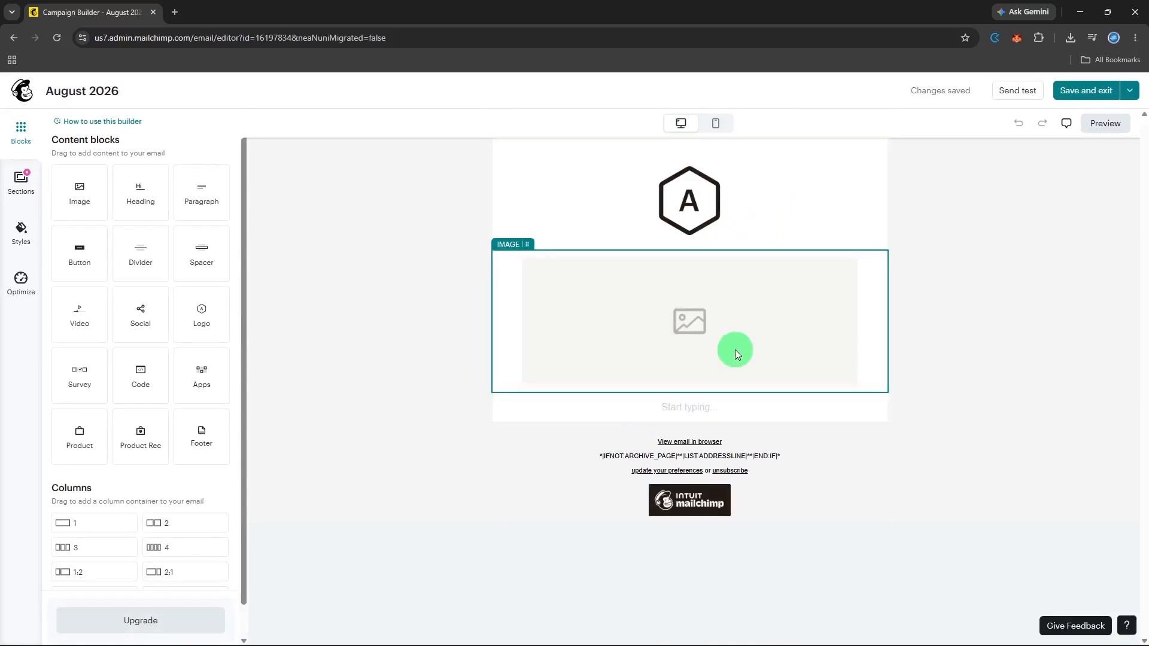
pyautogui.click(747, 403)
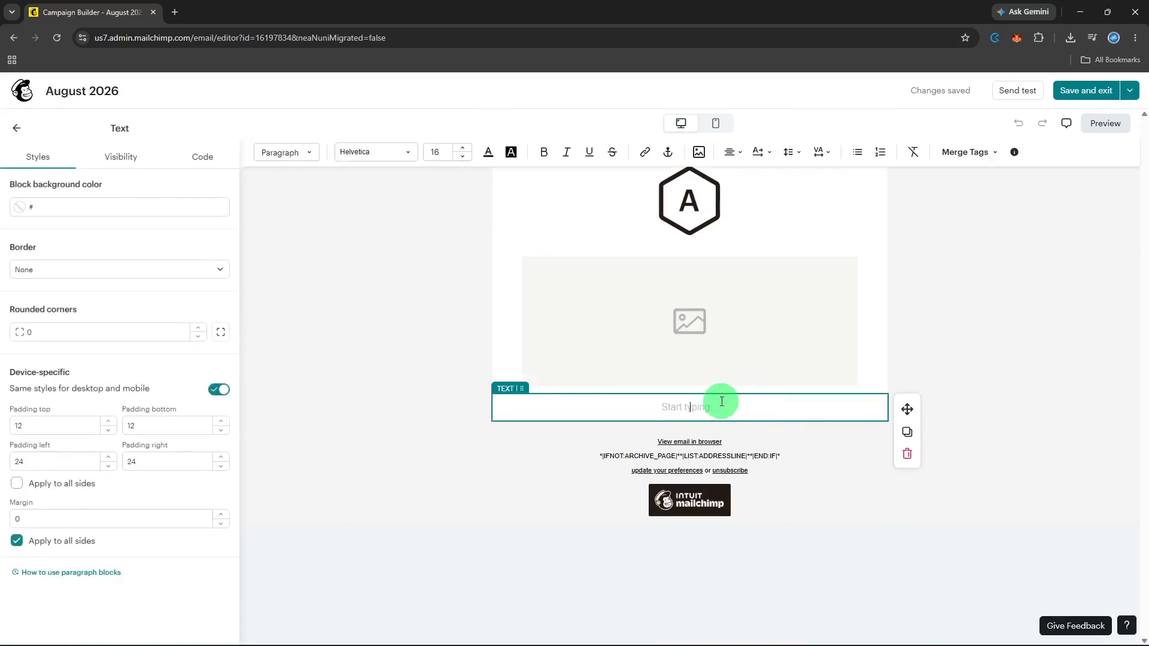
pyautogui.write('Newsletter')
pyautogui.click(964, 341)
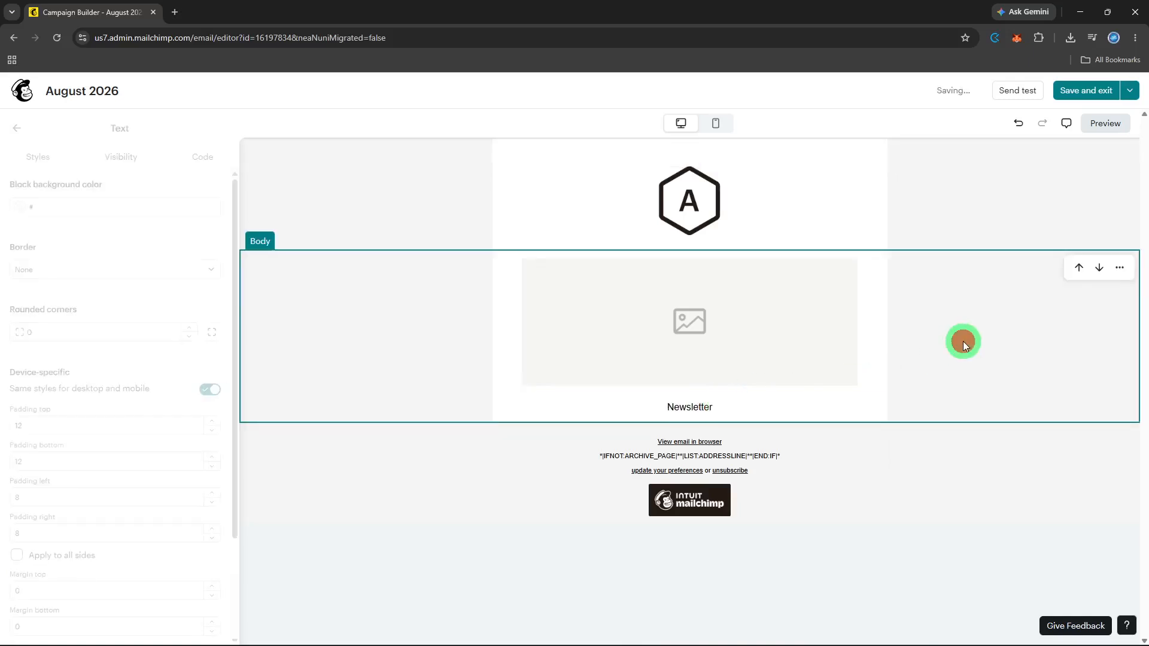
# Expand the body text to read "Welcome to our August Newsletter!" and return to the content blocks
pyautogui.click(871, 222)
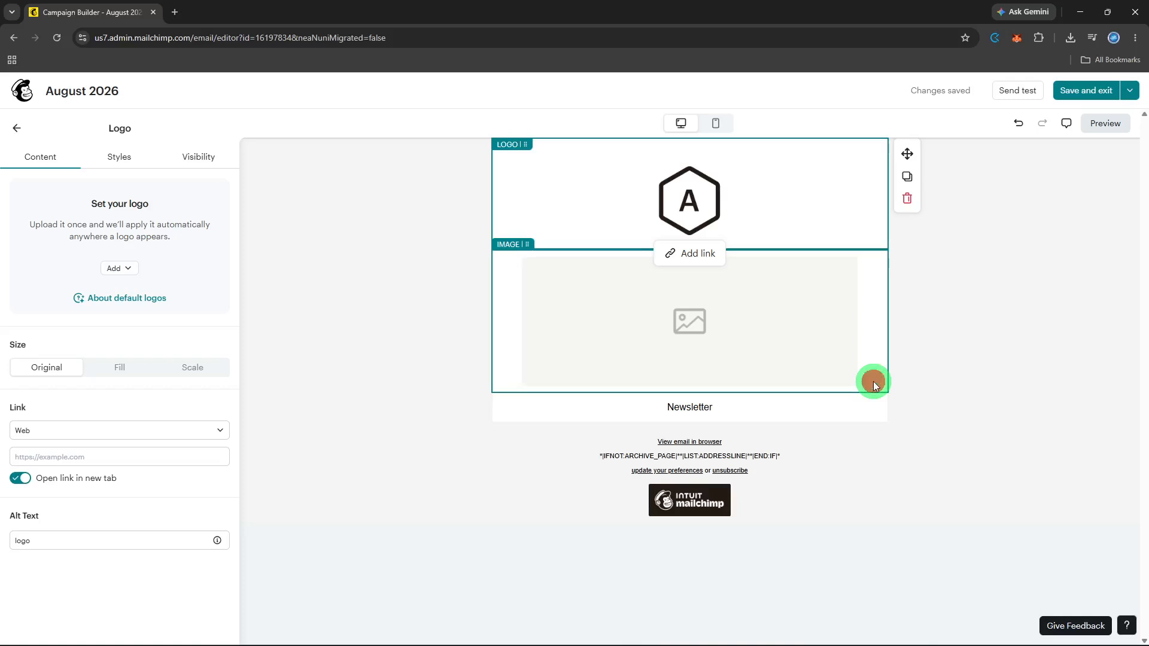
pyautogui.click(874, 382)
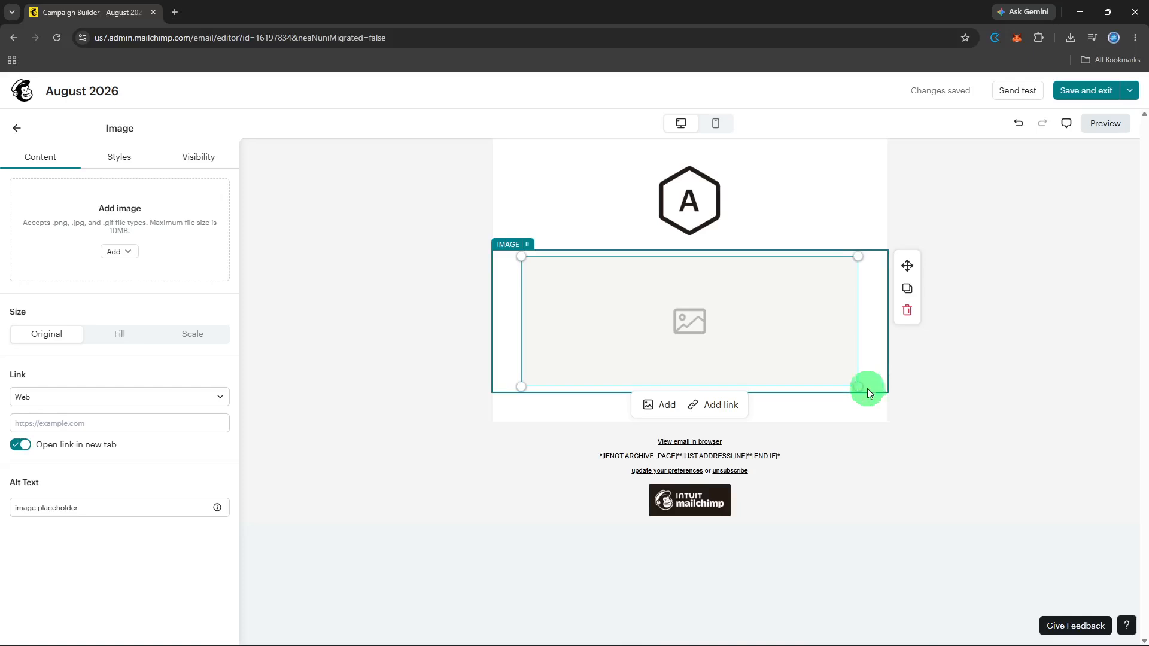
pyautogui.click(853, 410)
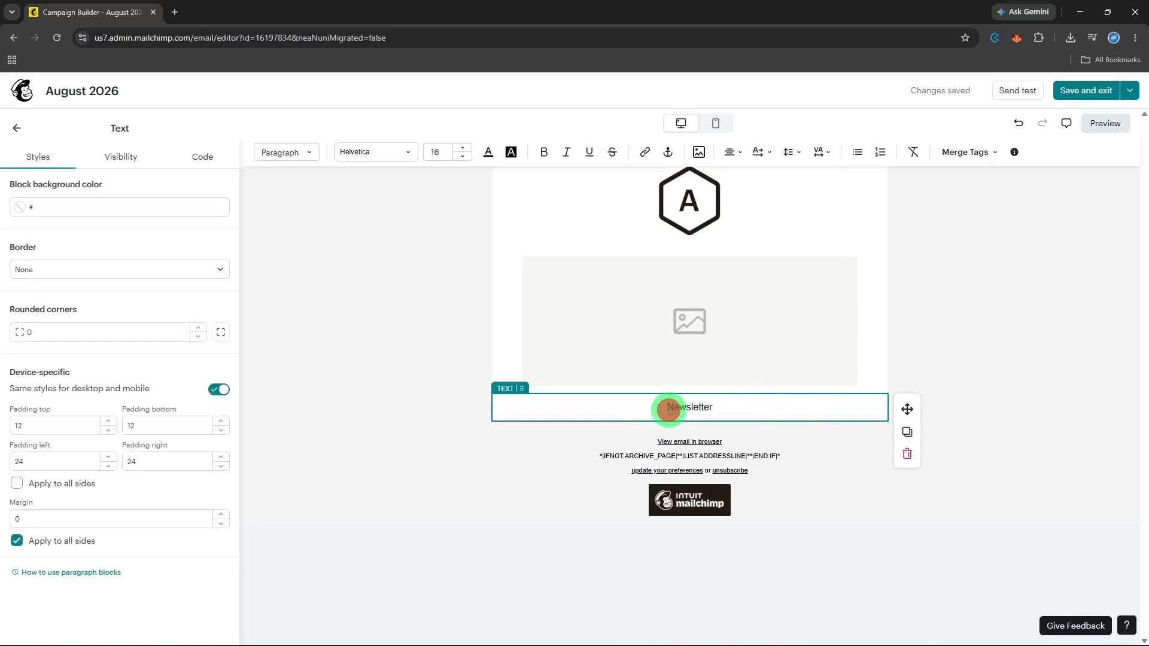
pyautogui.click(668, 410)
pyautogui.write('Welcome t')
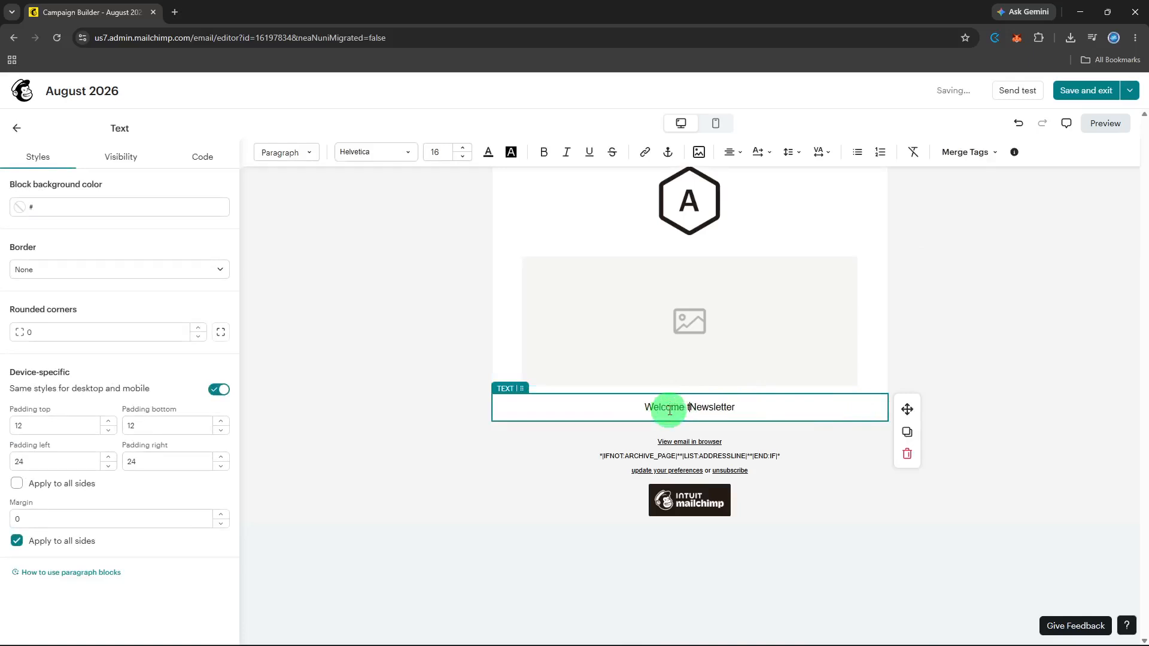
pyautogui.write('o our A')
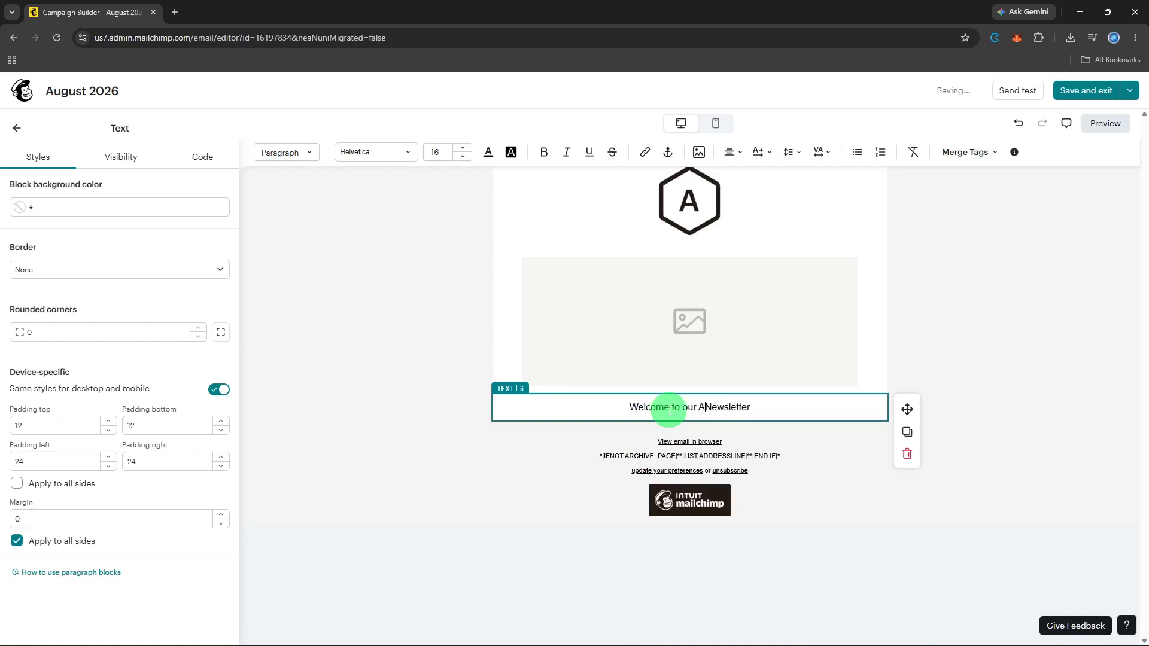
pyautogui.write('ugust')
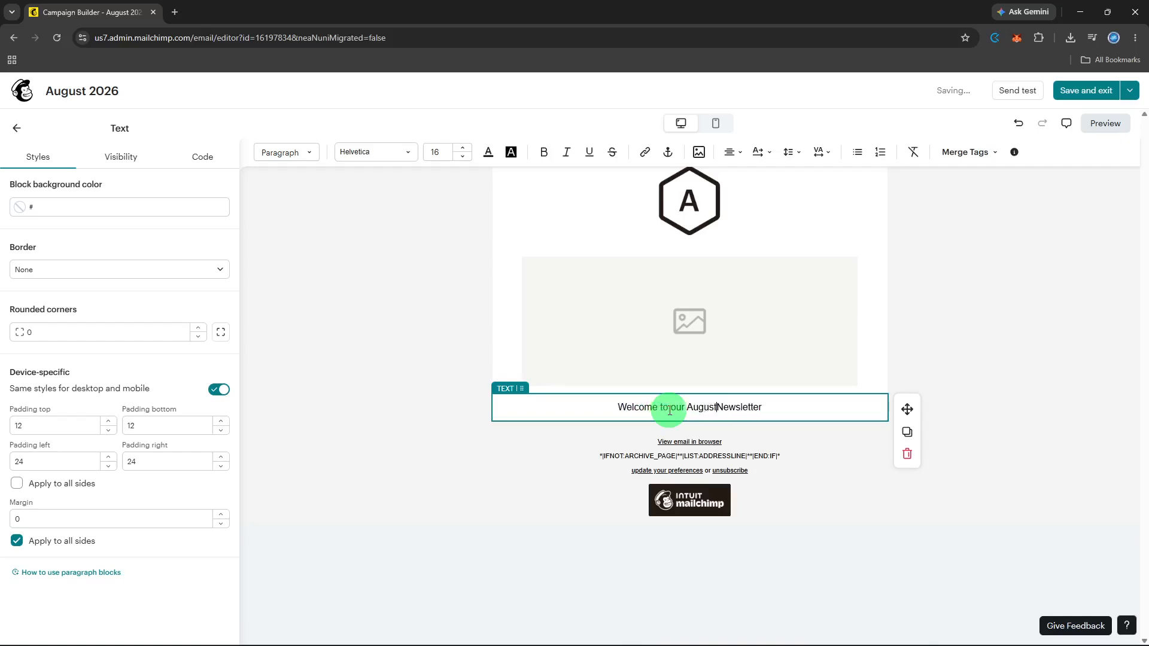
pyautogui.click(778, 407)
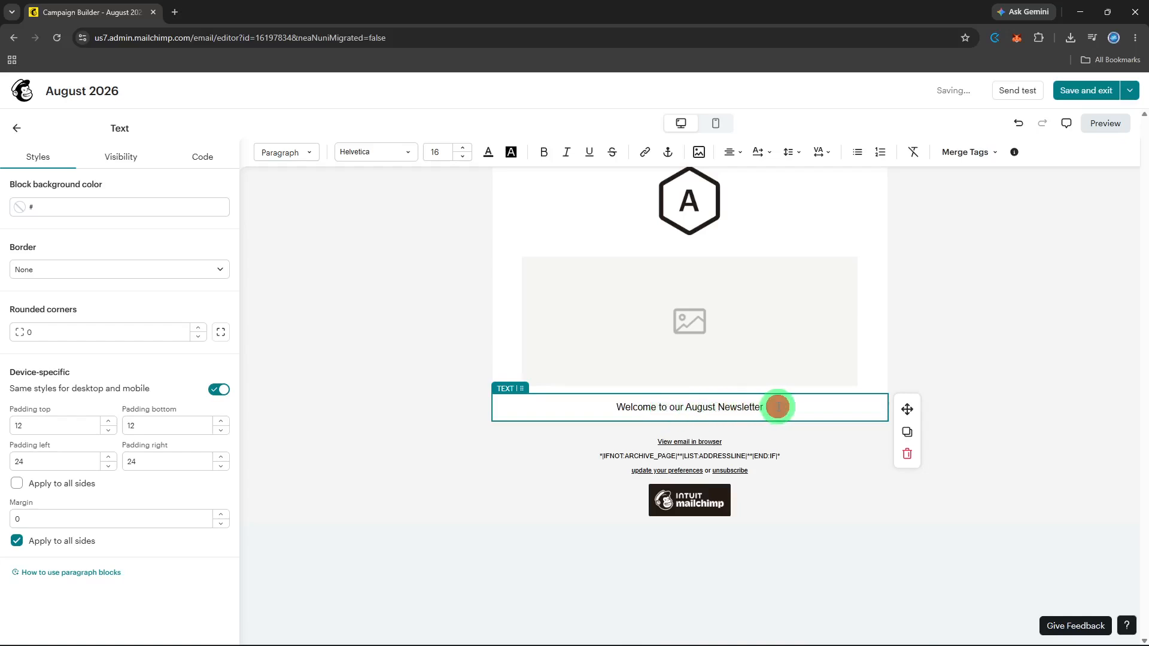
pyautogui.write('!')
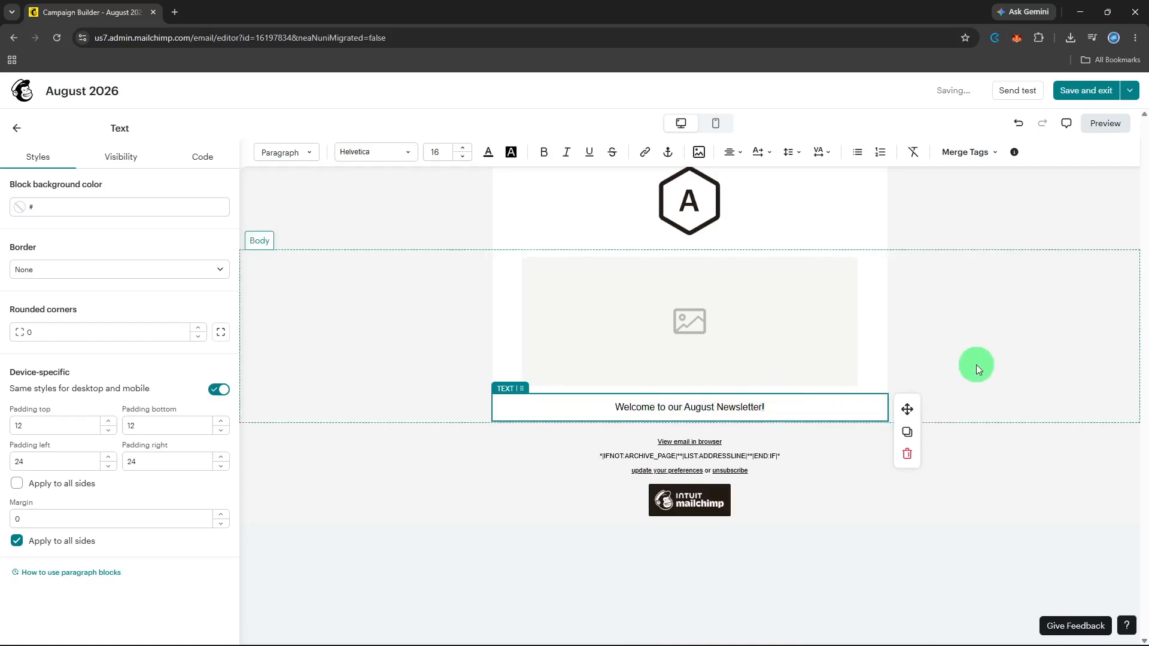
pyautogui.click(976, 364)
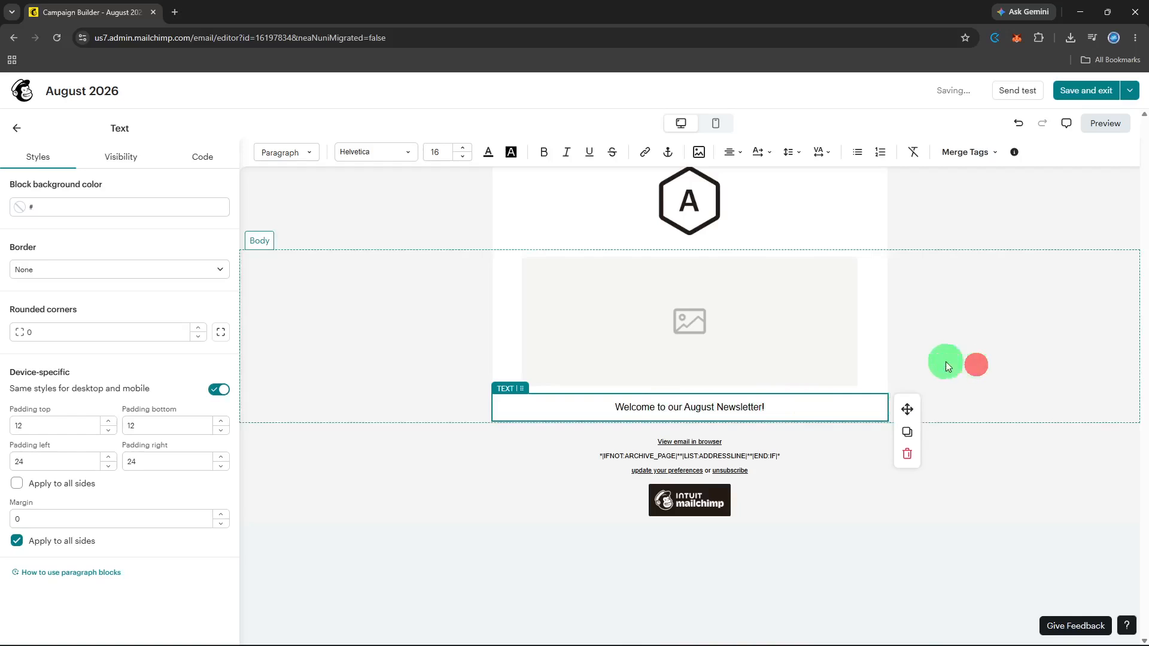
pyautogui.click(19, 124)
# Open the stock images in Content Studio for the empty image placeholder in the email body
pyautogui.click(649, 346)
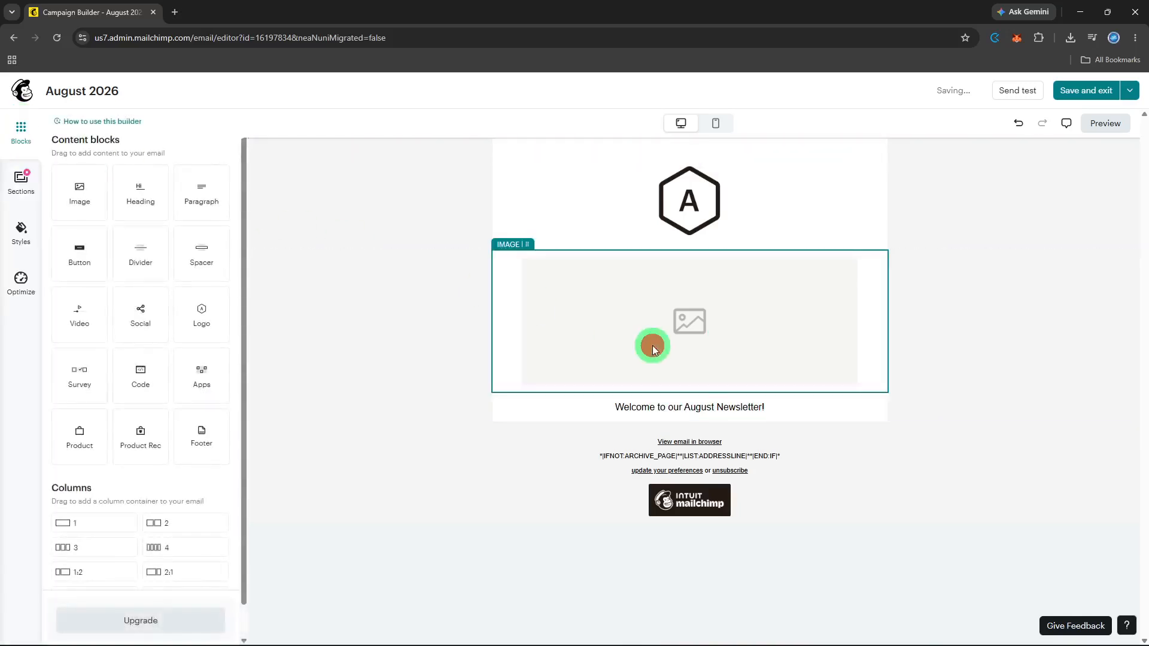
pyautogui.click(664, 399)
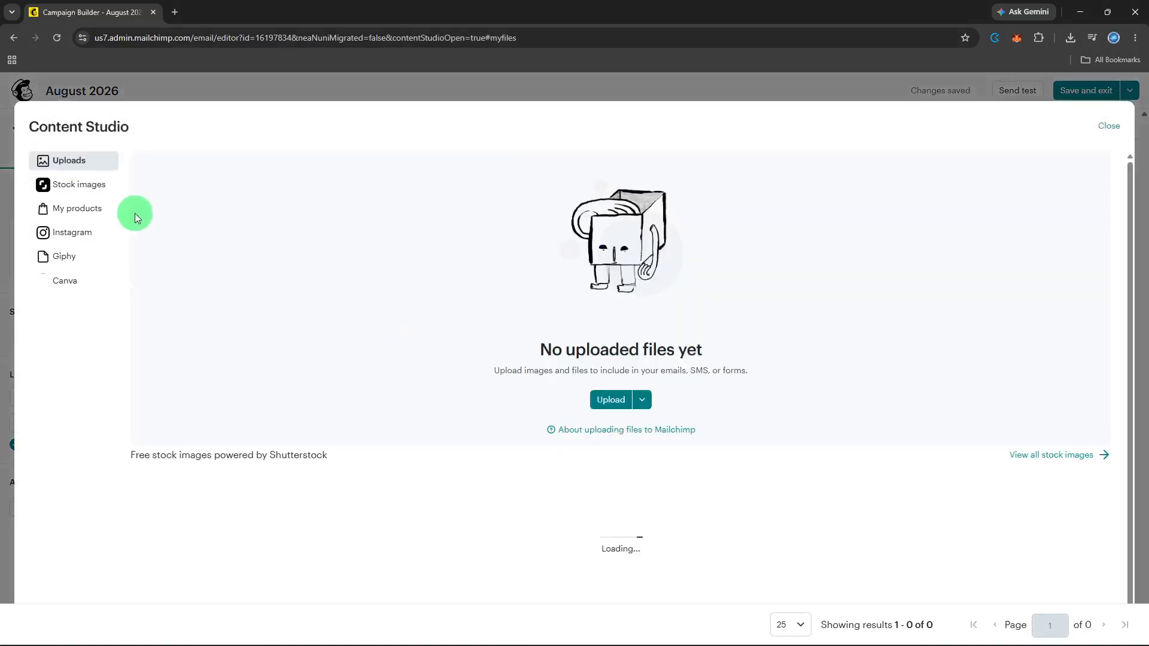
pyautogui.click(93, 191)
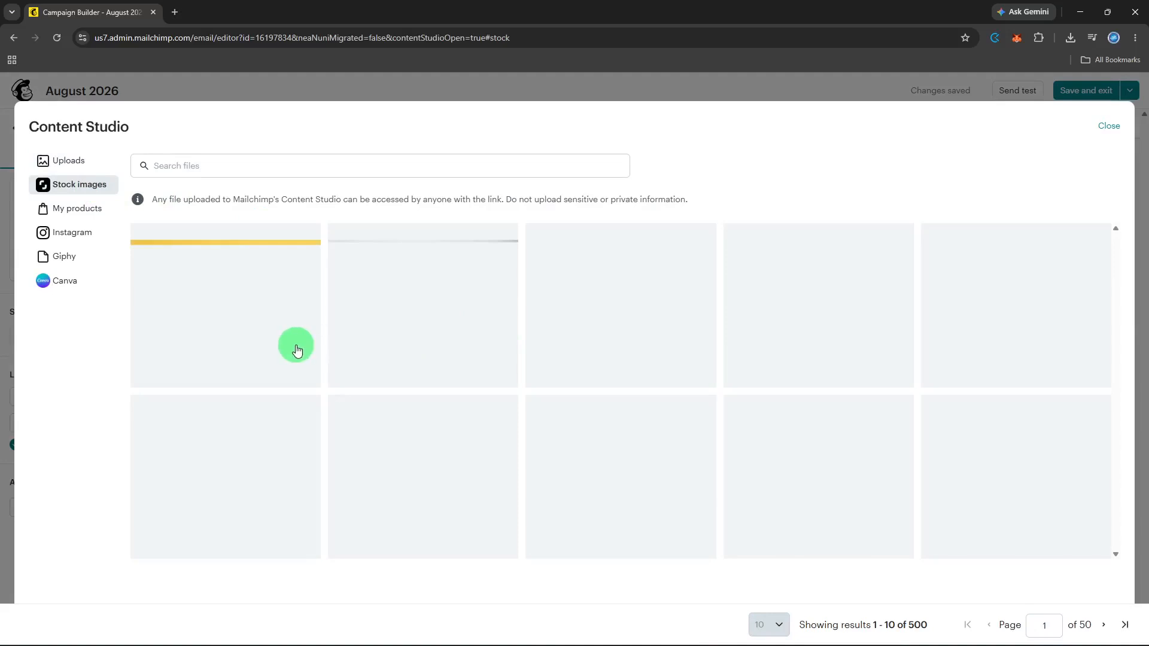
# Insert the stock photo of a smiling couple in a car with a man at the window, accepting the Shutterstock terms
pyautogui.click(295, 346)
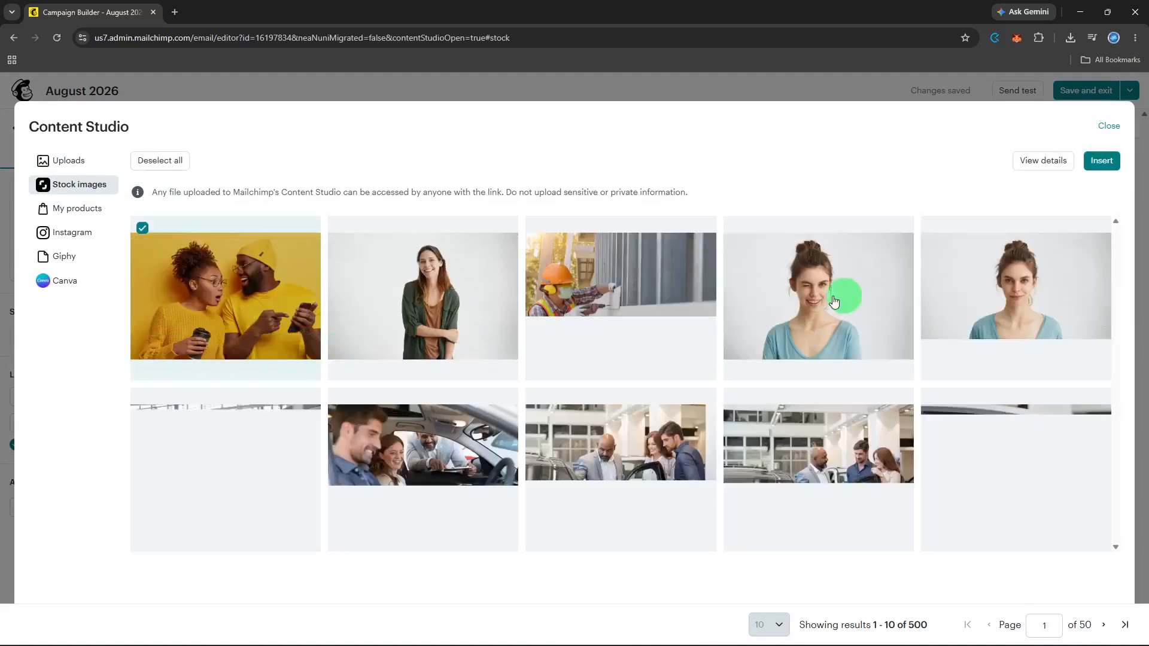
pyautogui.click(396, 442)
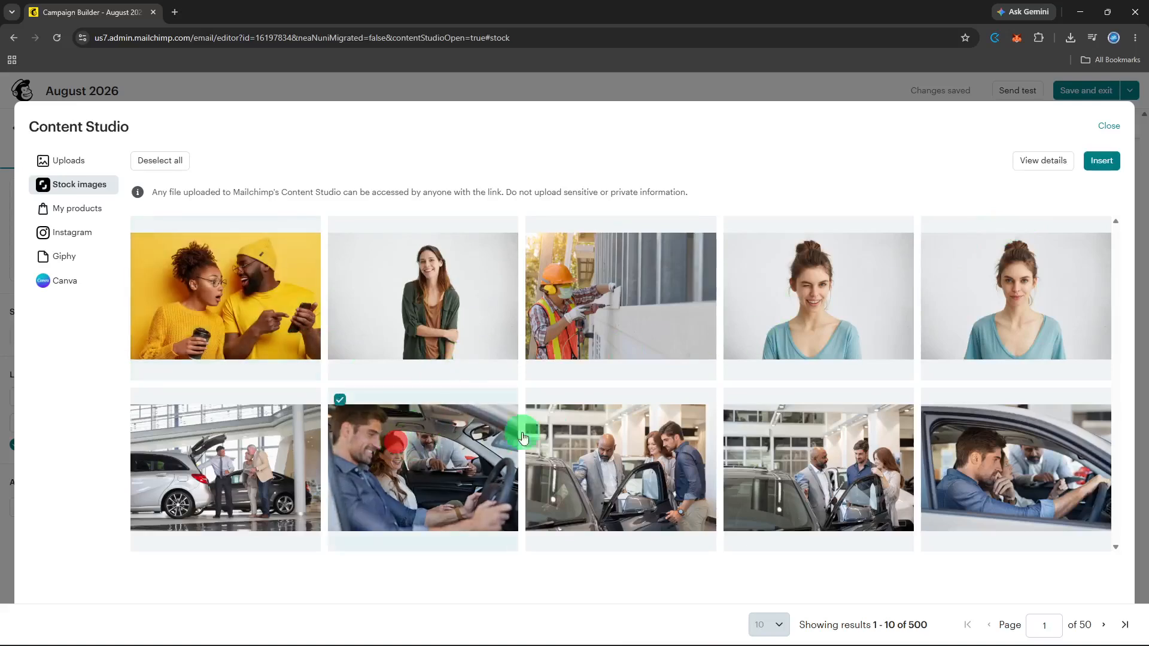
pyautogui.click(1100, 157)
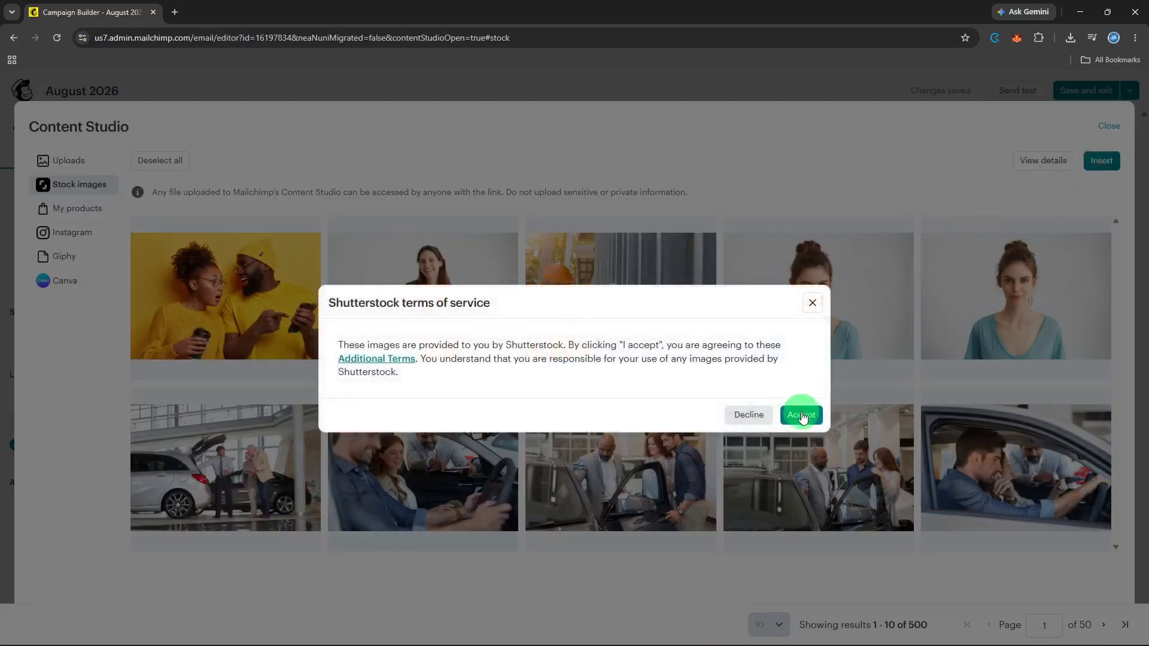
pyautogui.click(803, 415)
pyautogui.click(798, 416)
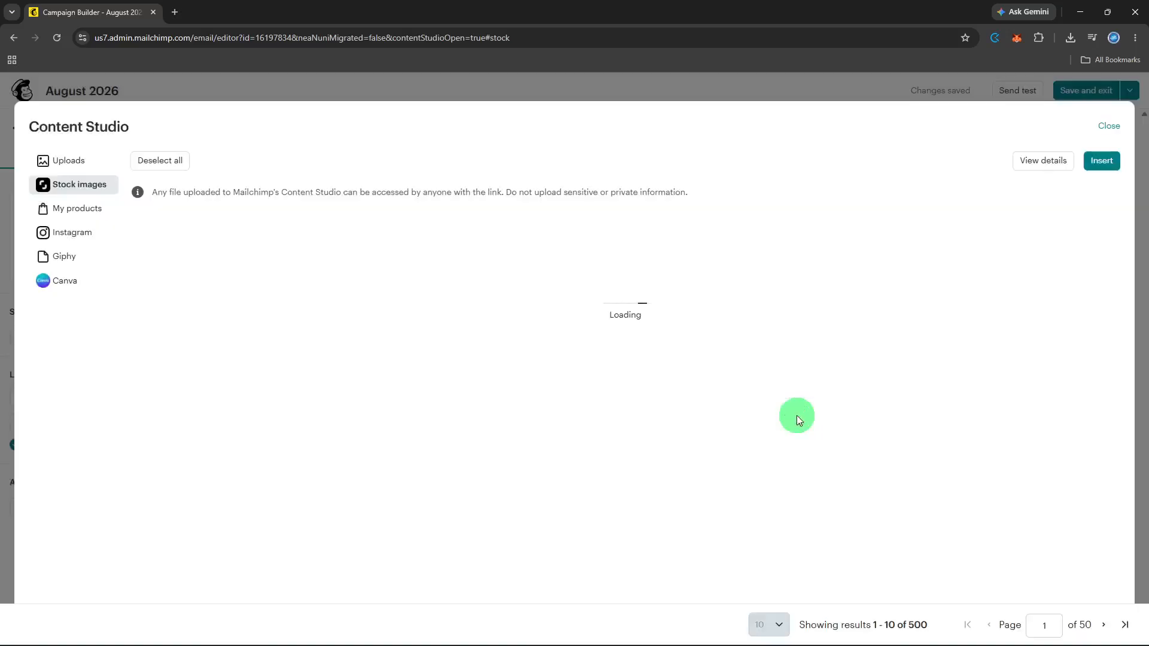
pyautogui.click(1108, 126)
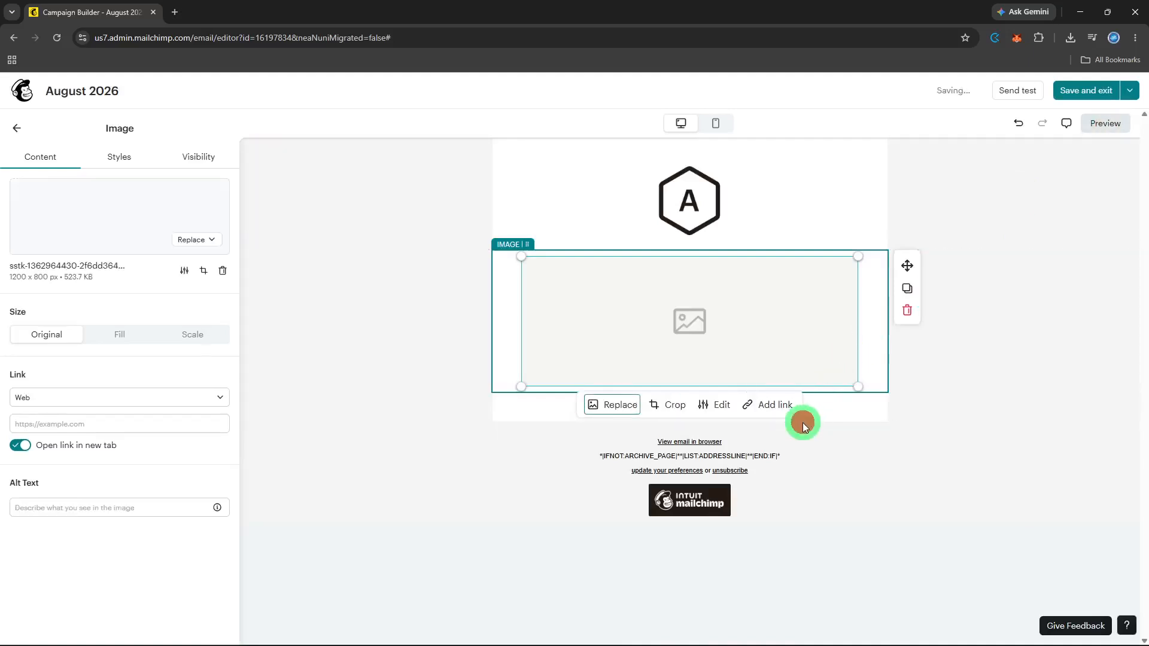
pyautogui.click(802, 424)
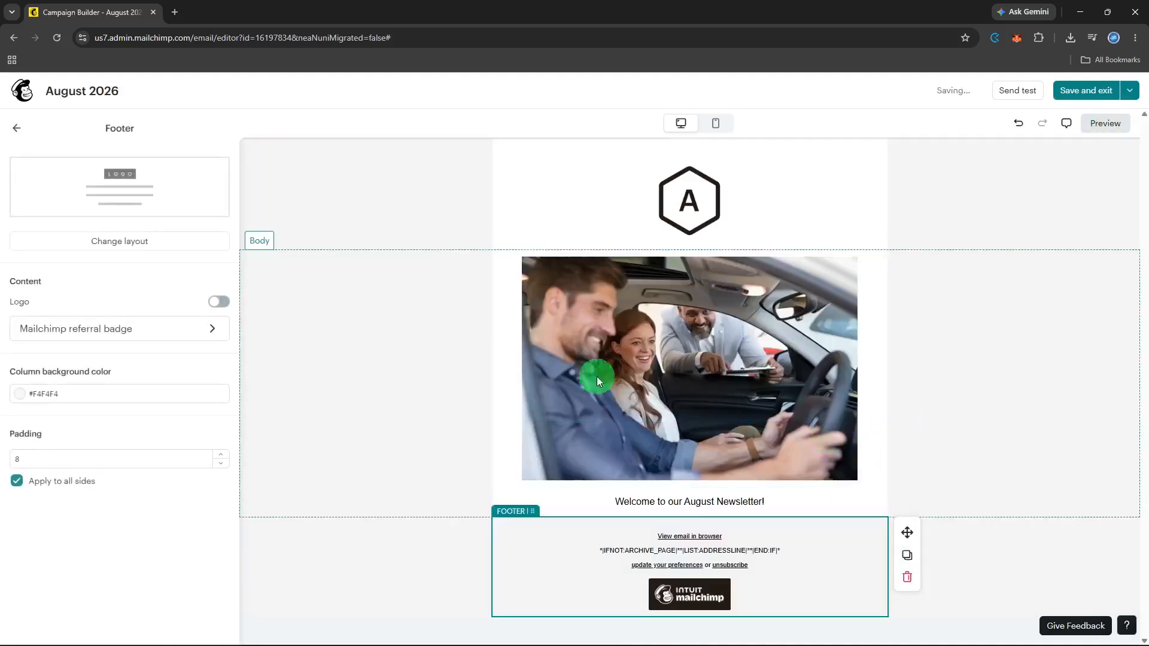
# Add a heading block below the welcome text and enter "New products" as its text
pyautogui.click(16, 131)
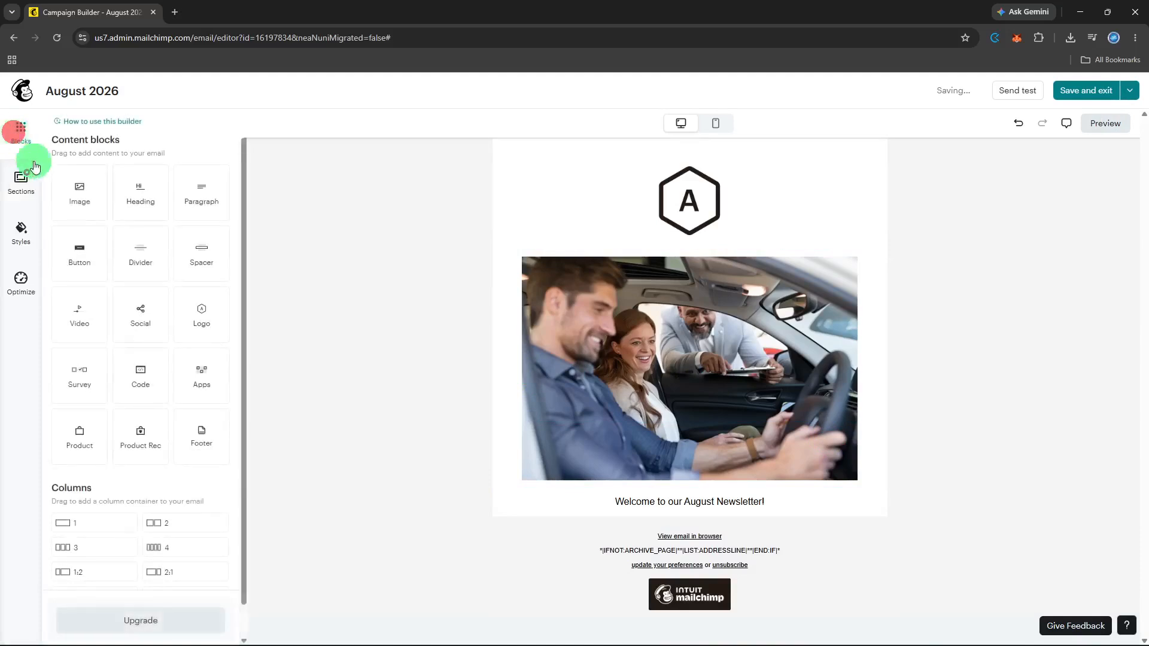
pyautogui.moveTo(135, 204); pyautogui.dragTo(607, 510)
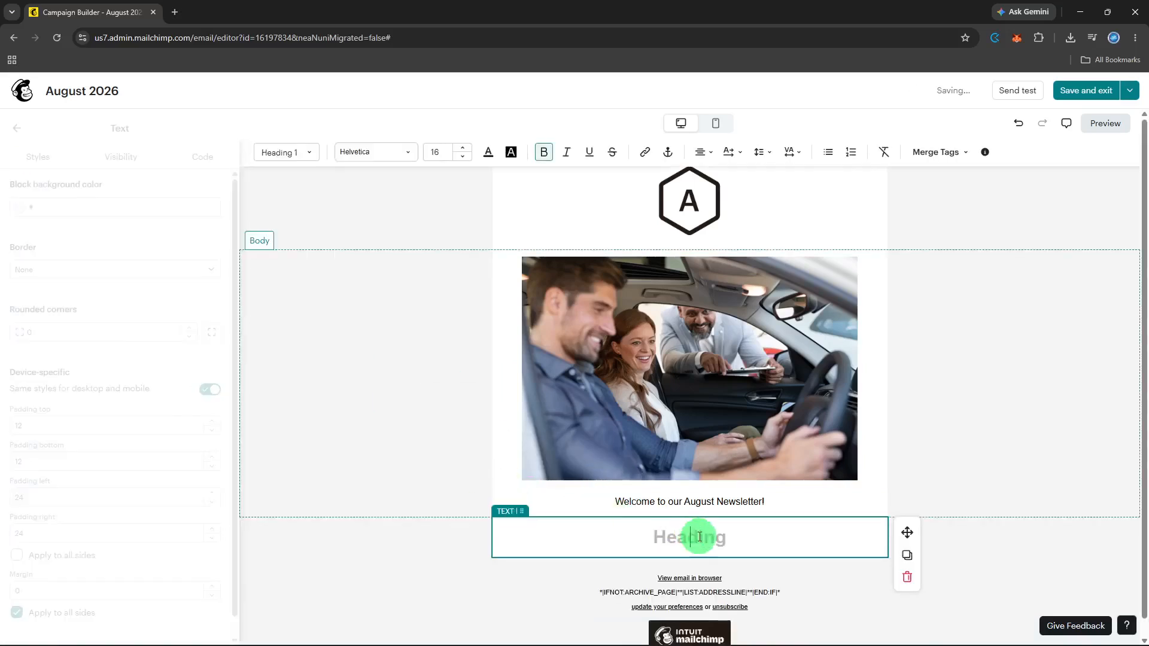
pyautogui.write('New ')
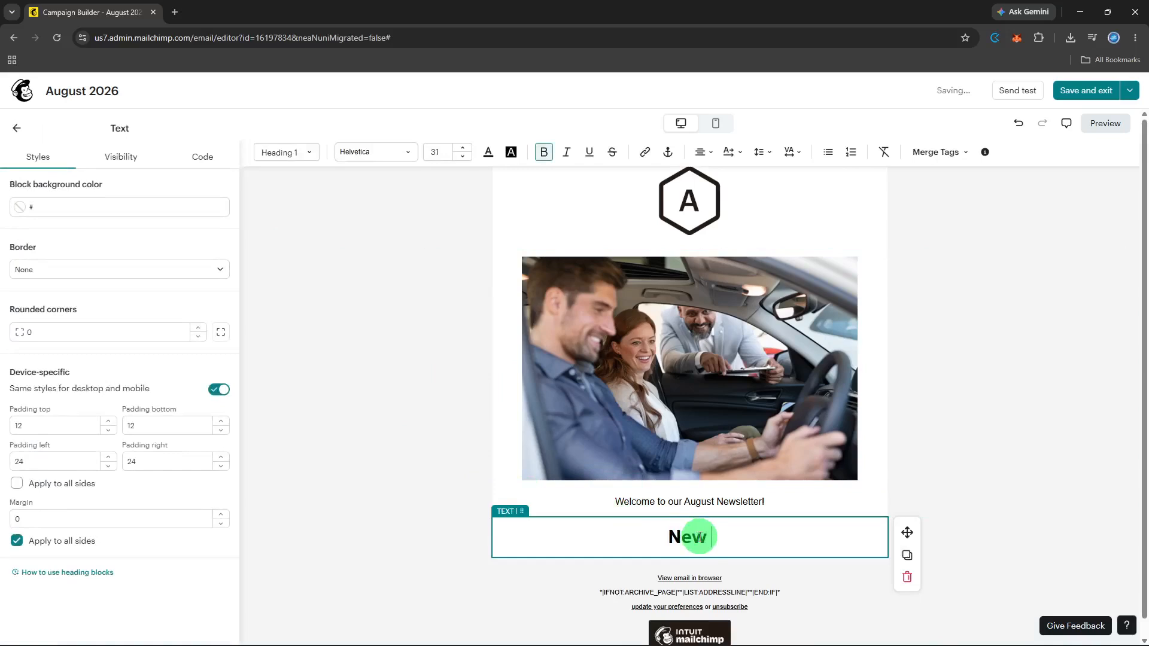
pyautogui.write('products')
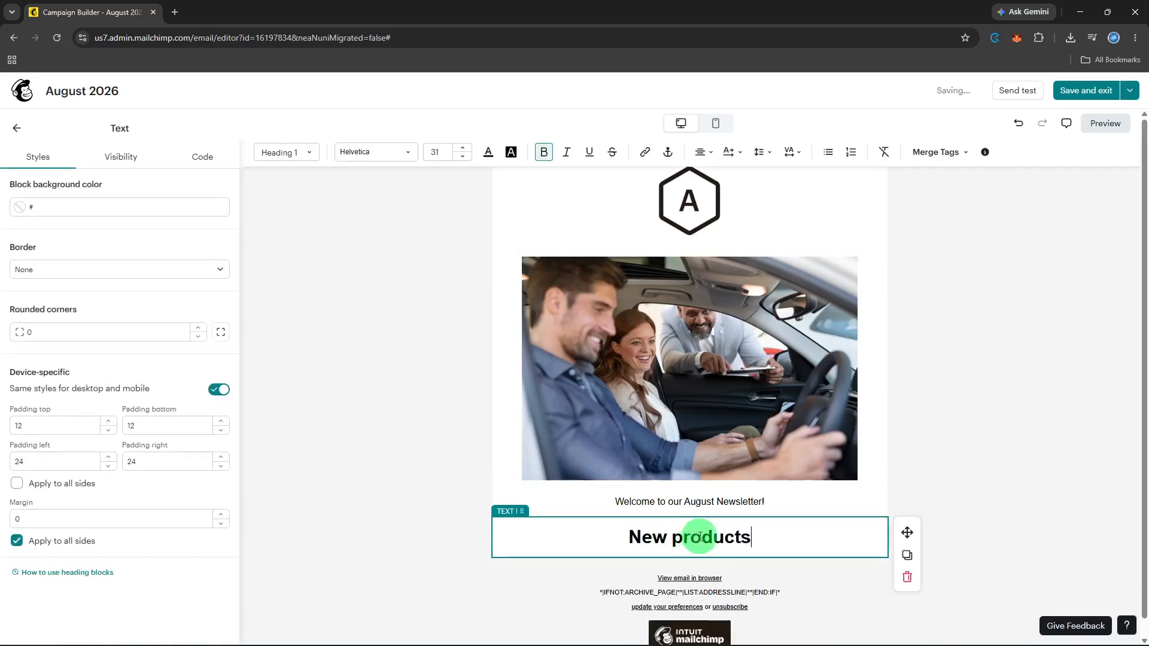
# Add a button block directly below the "New products" heading
pyautogui.click(16, 130)
pyautogui.click(81, 265)
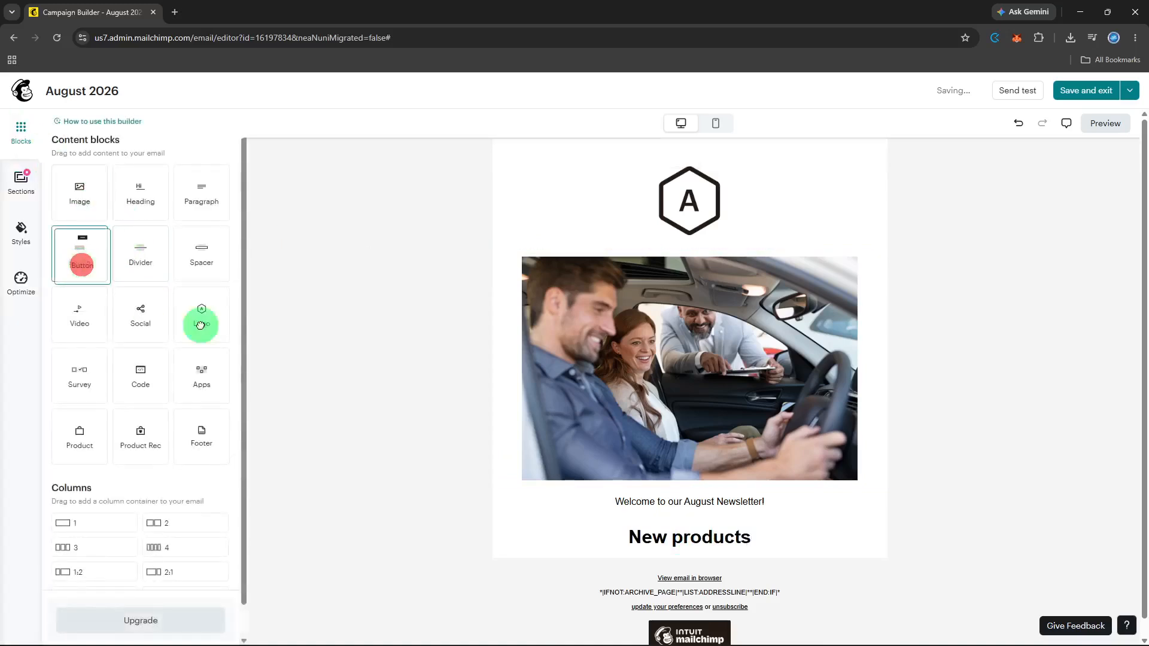
pyautogui.moveTo(201, 325); pyautogui.dragTo(738, 557)
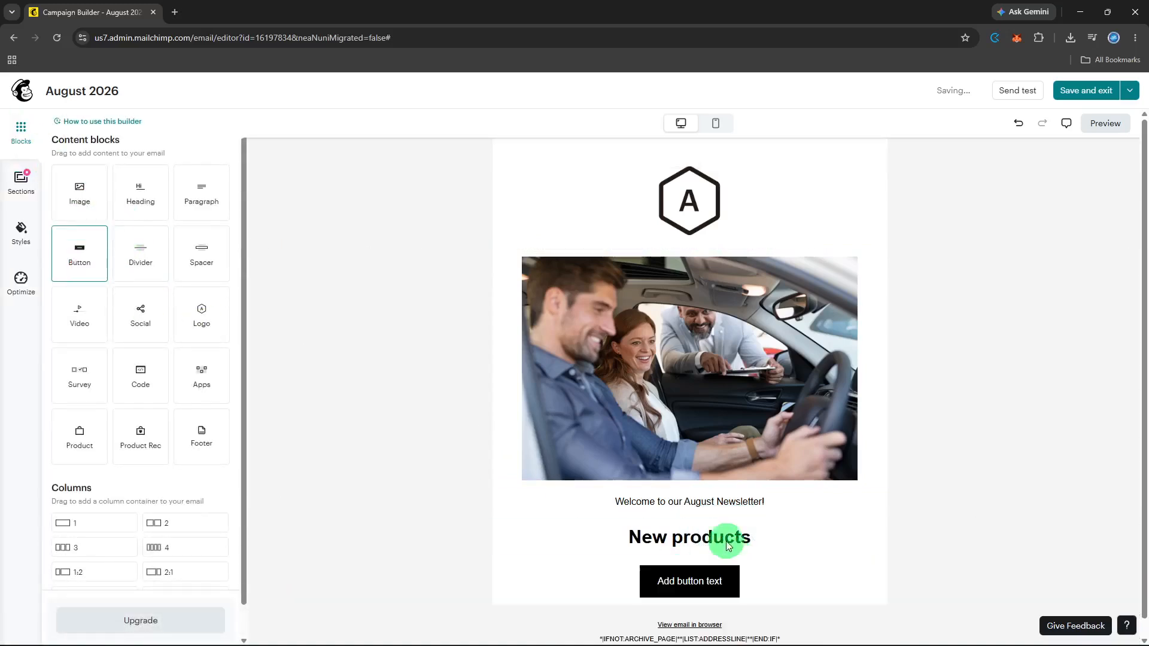
# Set the new button's text to "Read the full article" and return to the content blocks
pyautogui.click(692, 580)
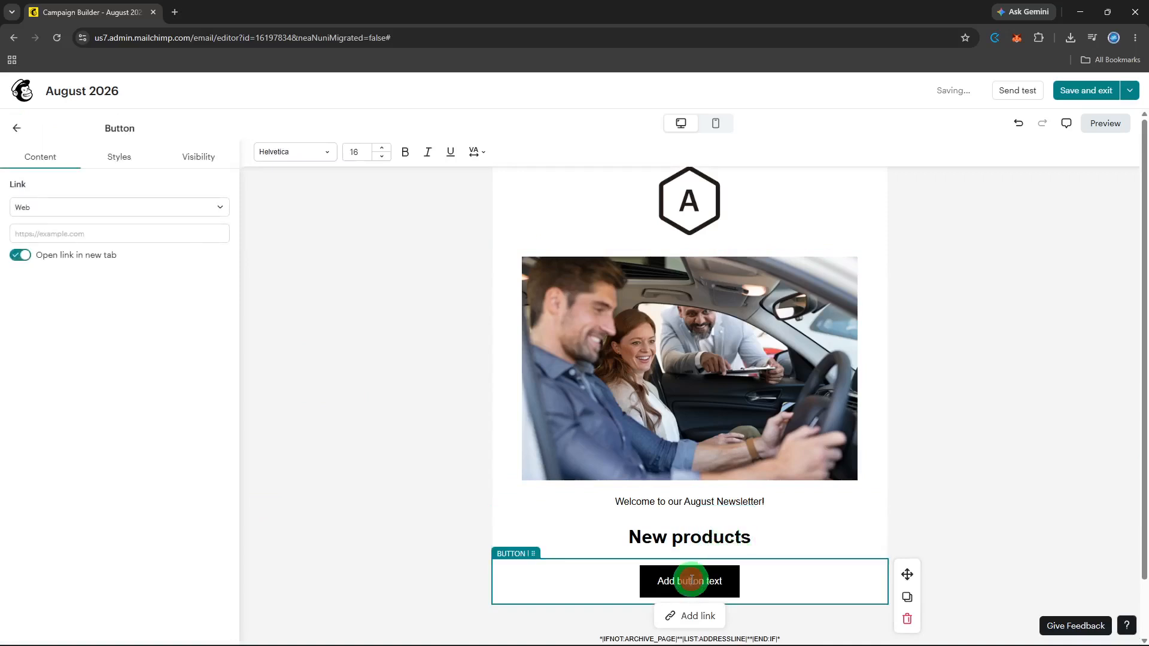
pyautogui.write('Rea')
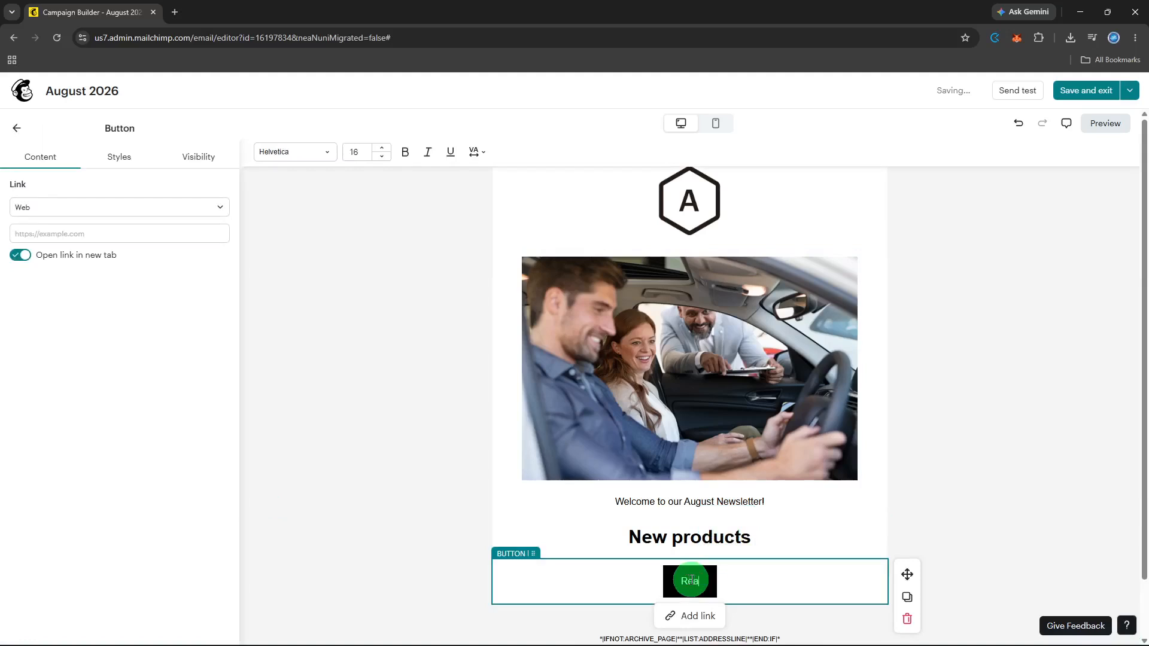
pyautogui.write('d the fu')
pyautogui.write('ll')
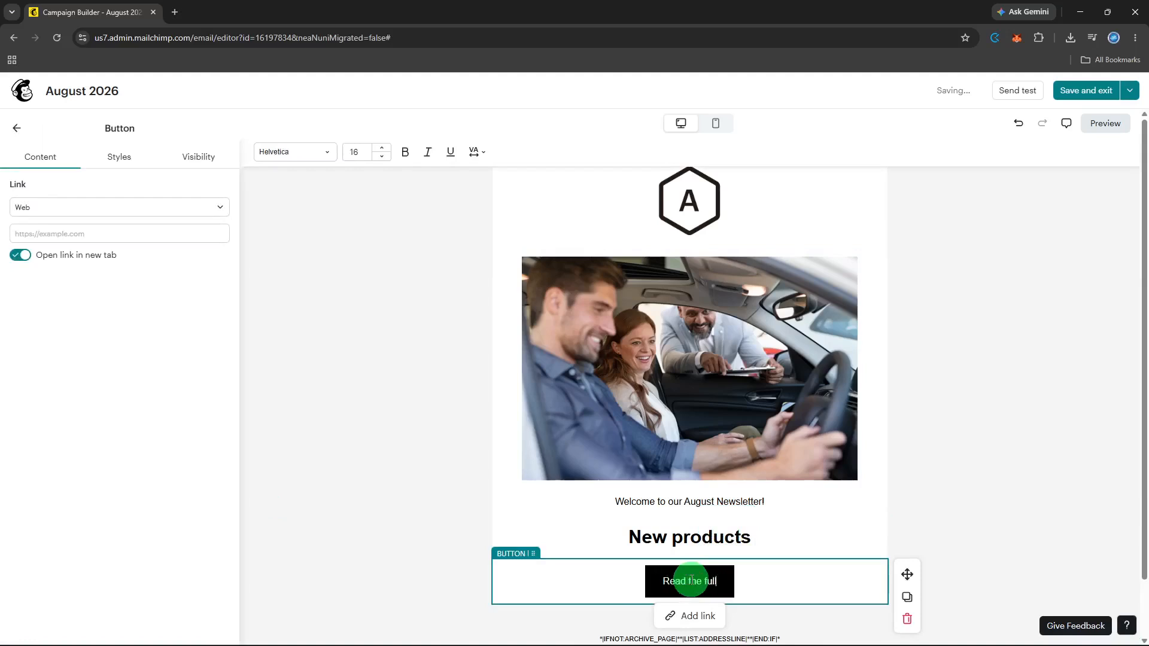
pyautogui.write(' ary')
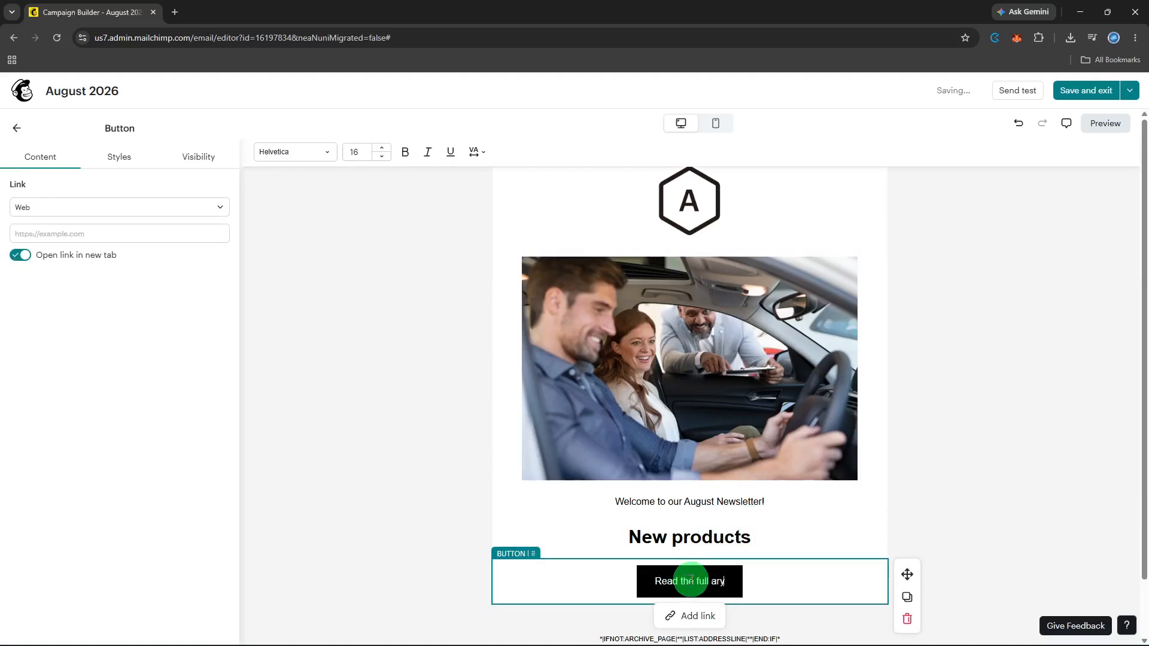
pyautogui.press('BackSpace')
pyautogui.write('ticle')
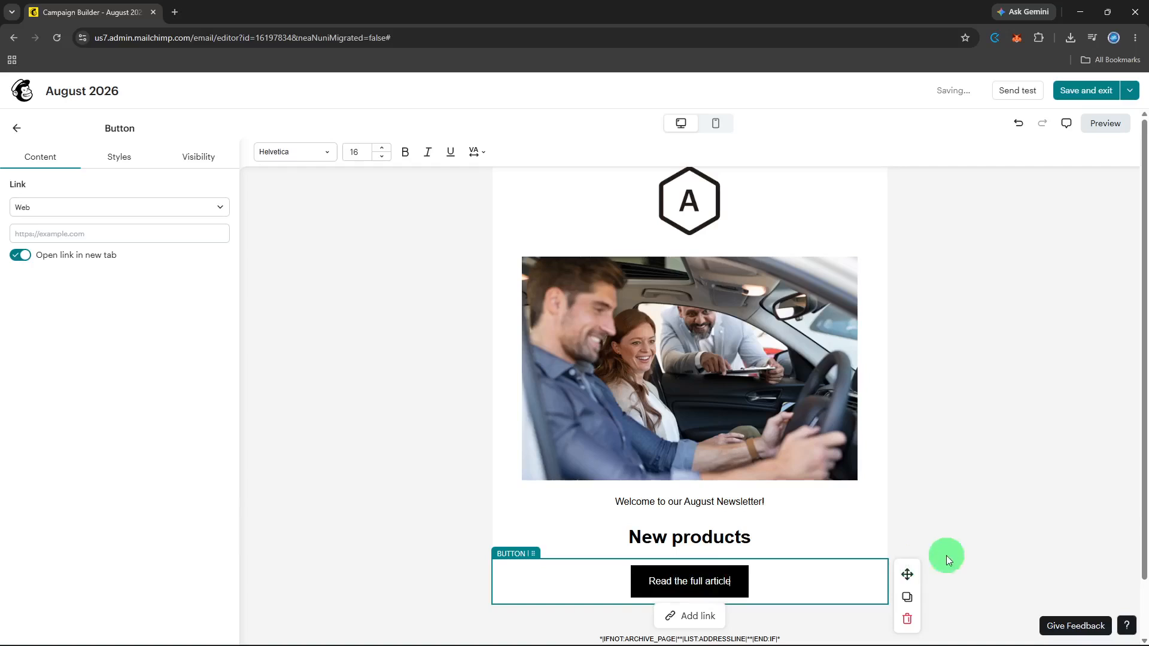
pyautogui.click(986, 526)
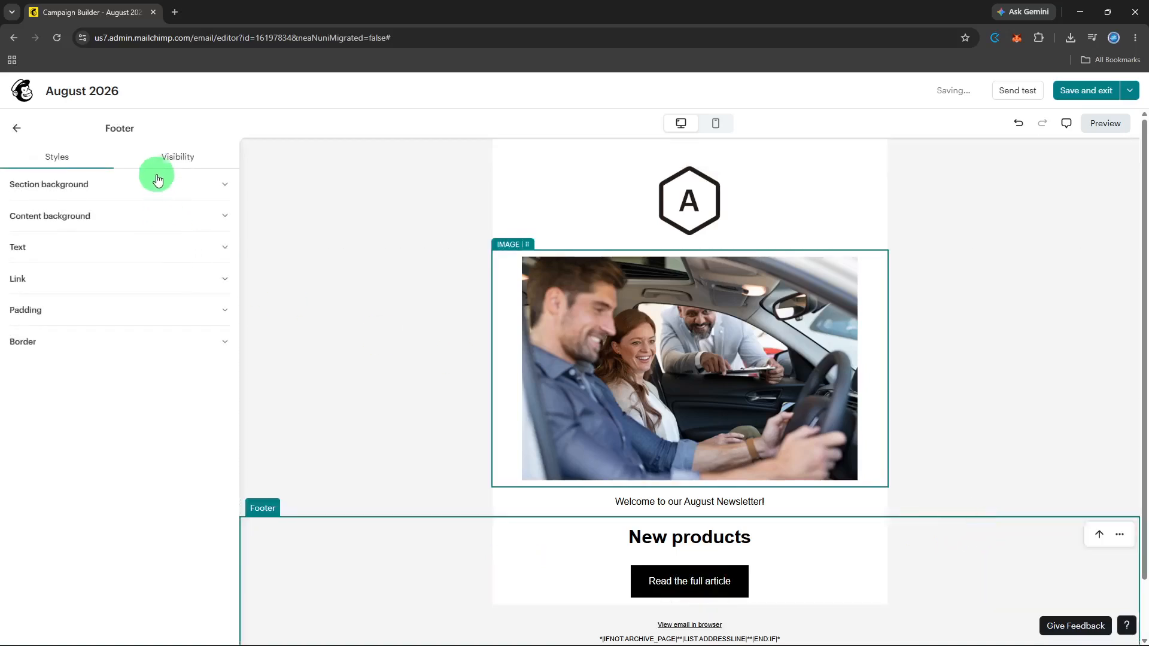
pyautogui.click(20, 129)
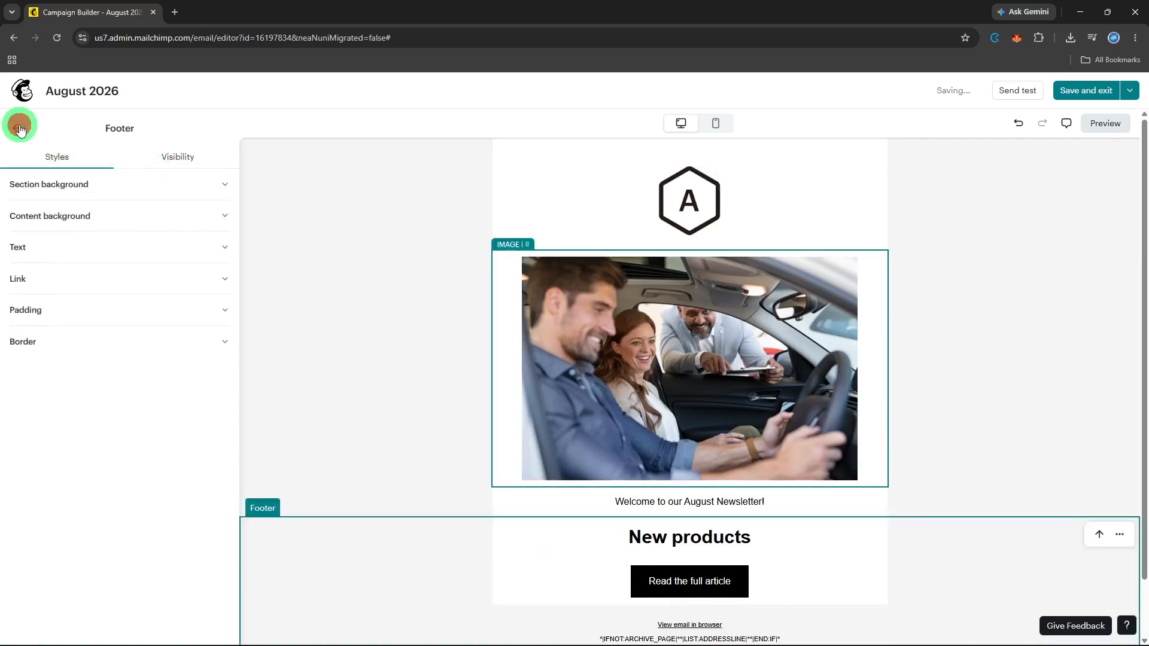
# Try to add an Apps block below the "Read the full article" button
pyautogui.scroll(-1, 630, 443)
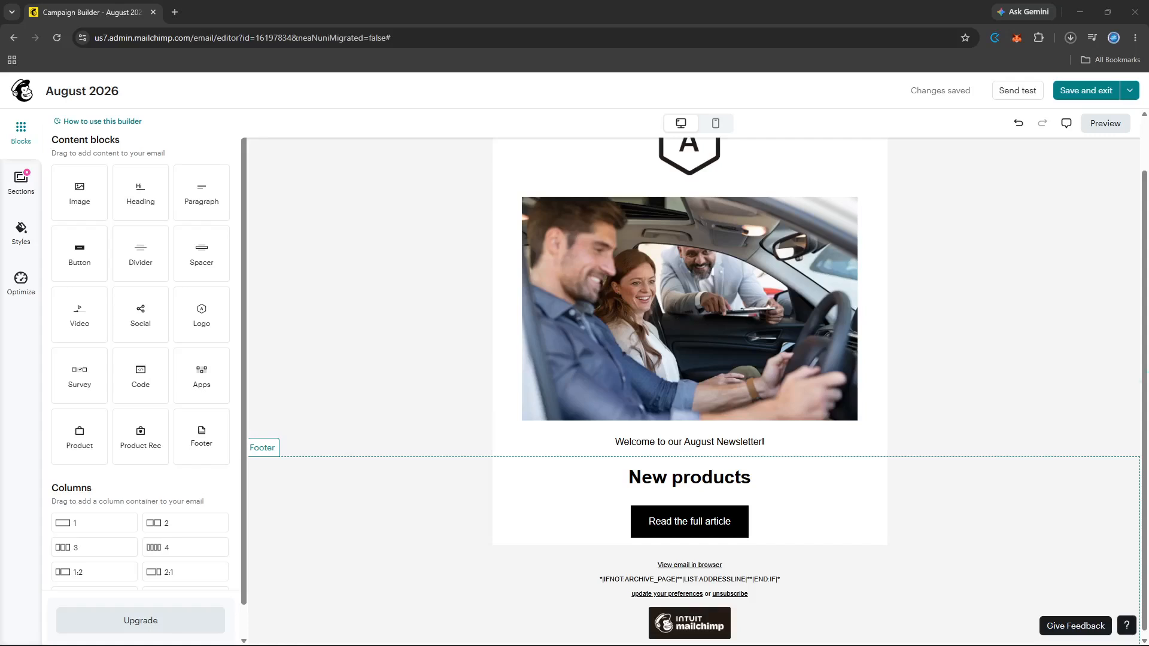
pyautogui.scroll(-1, 961, 419)
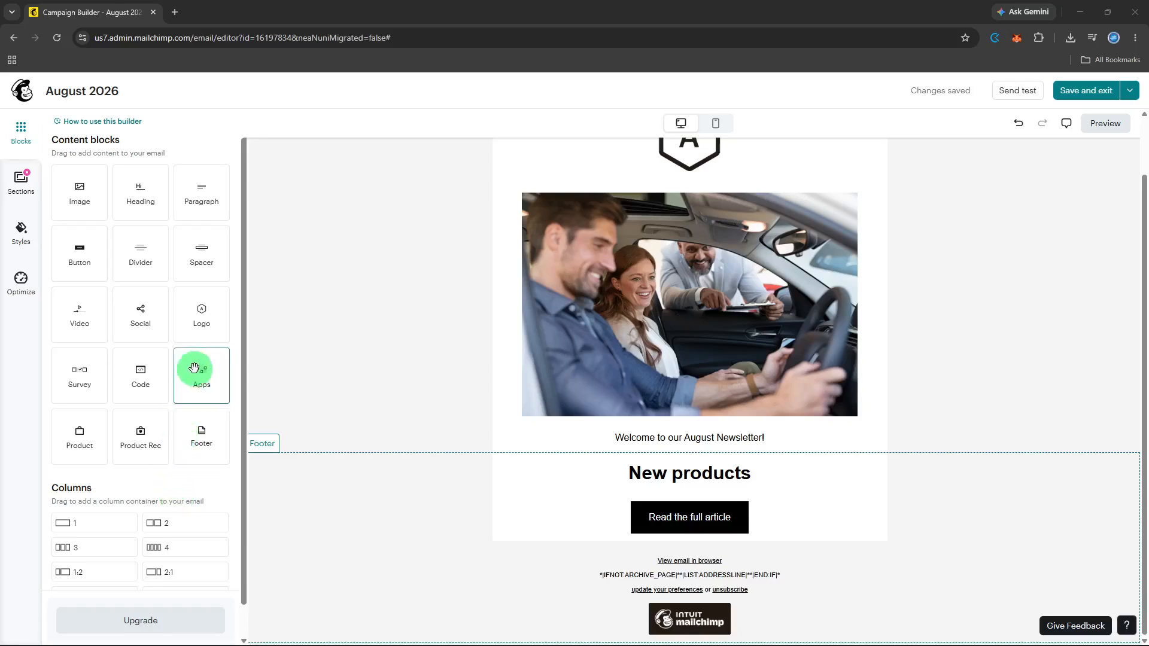
pyautogui.moveTo(194, 368); pyautogui.dragTo(664, 522)
pyautogui.scroll(-1, 887, 469)
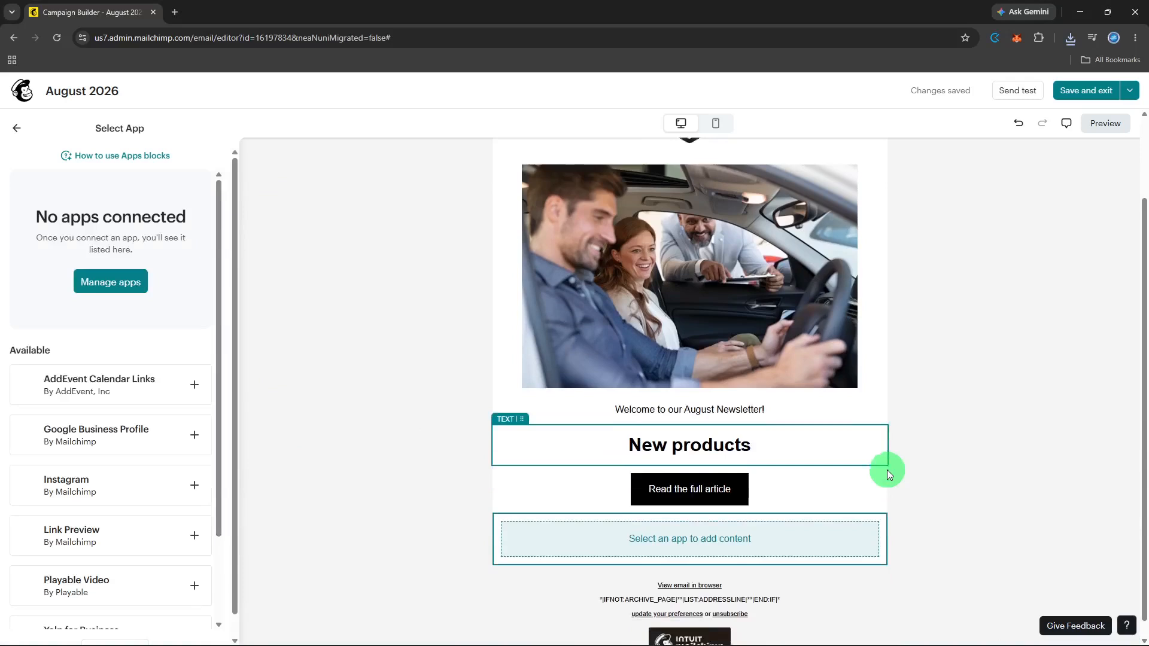
pyautogui.click(968, 477)
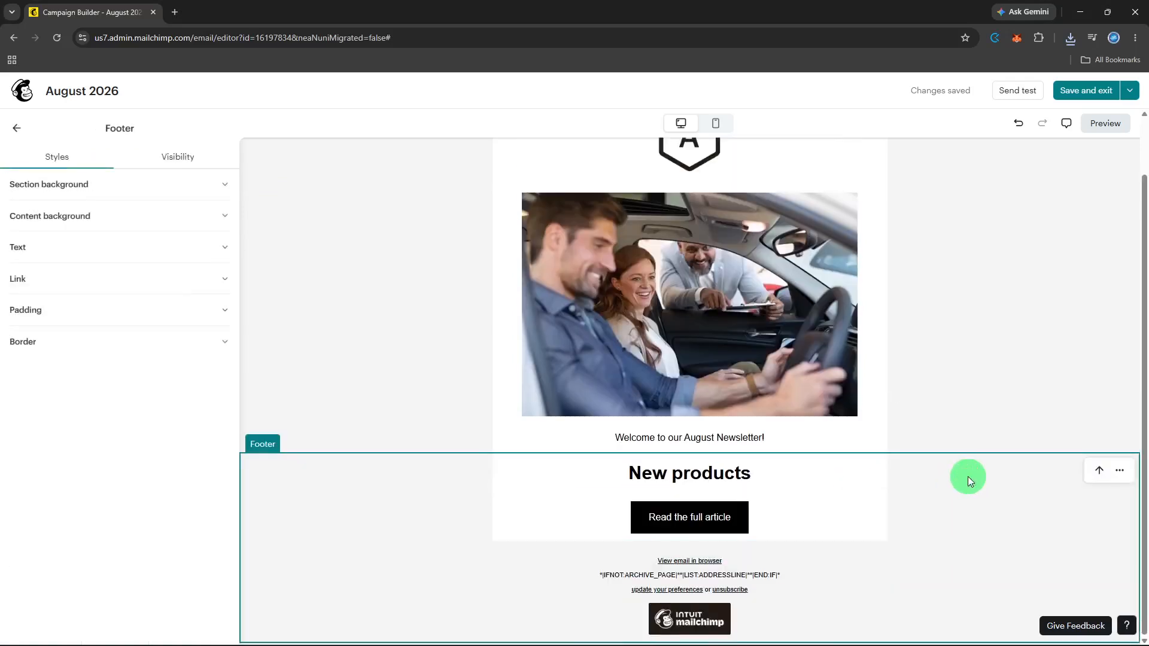
# Review the newsletter from its header logo to the footer, examining the footer text and the welcome line
pyautogui.scroll(1, 968, 477)
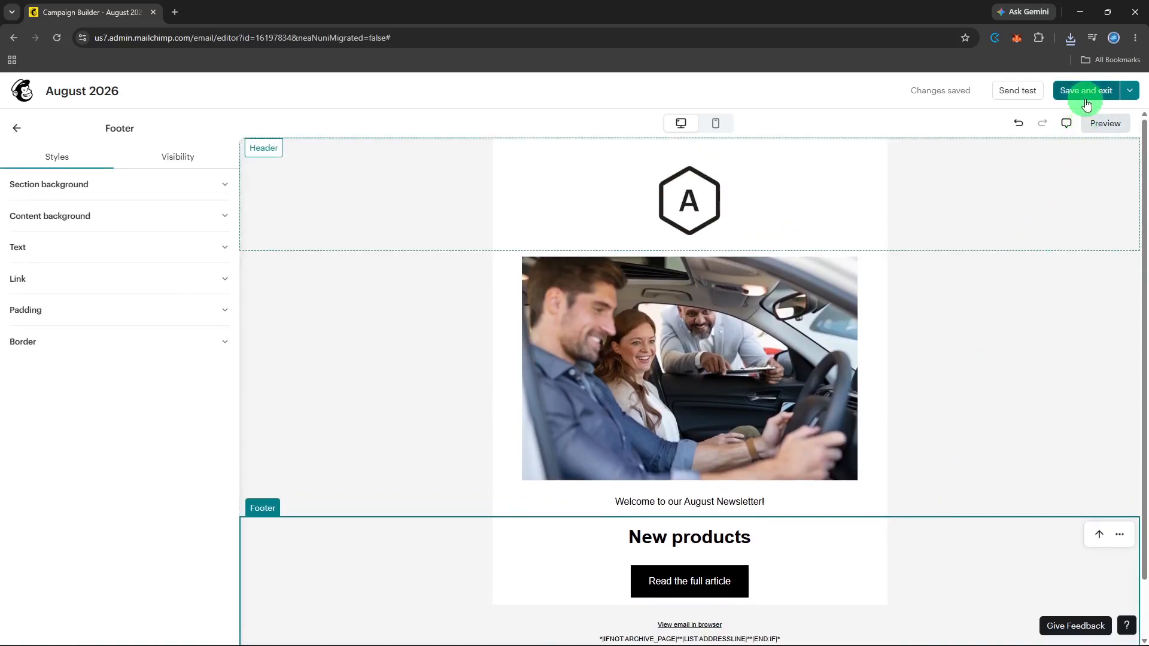
pyautogui.scroll(-1, 1075, 302)
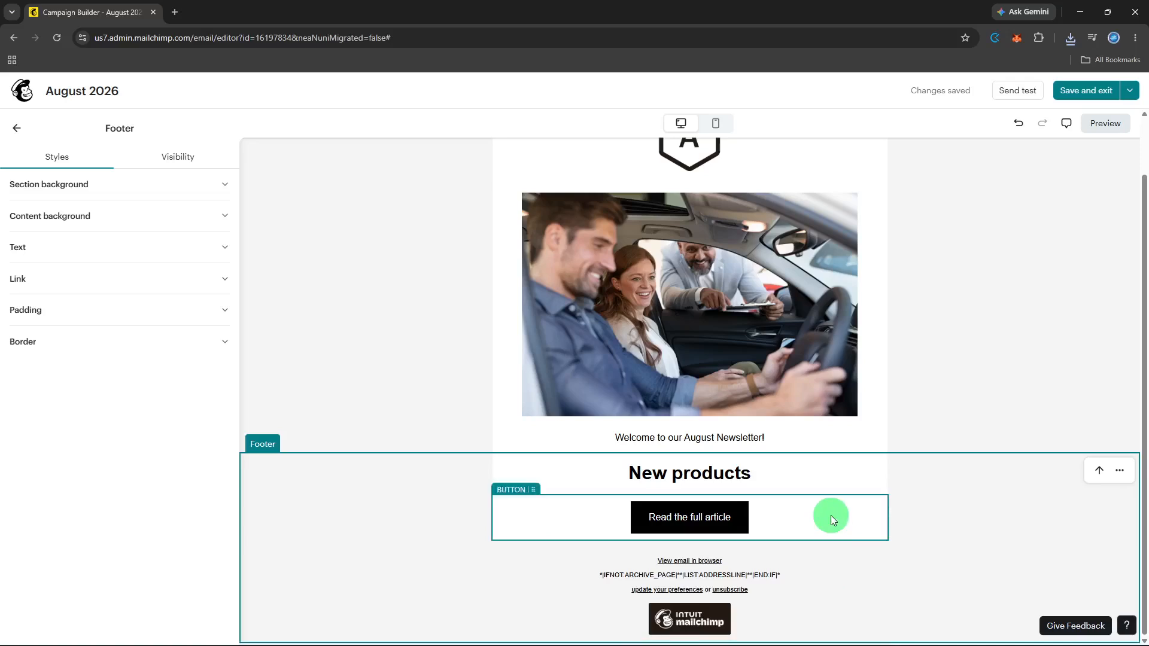
pyautogui.click(831, 579)
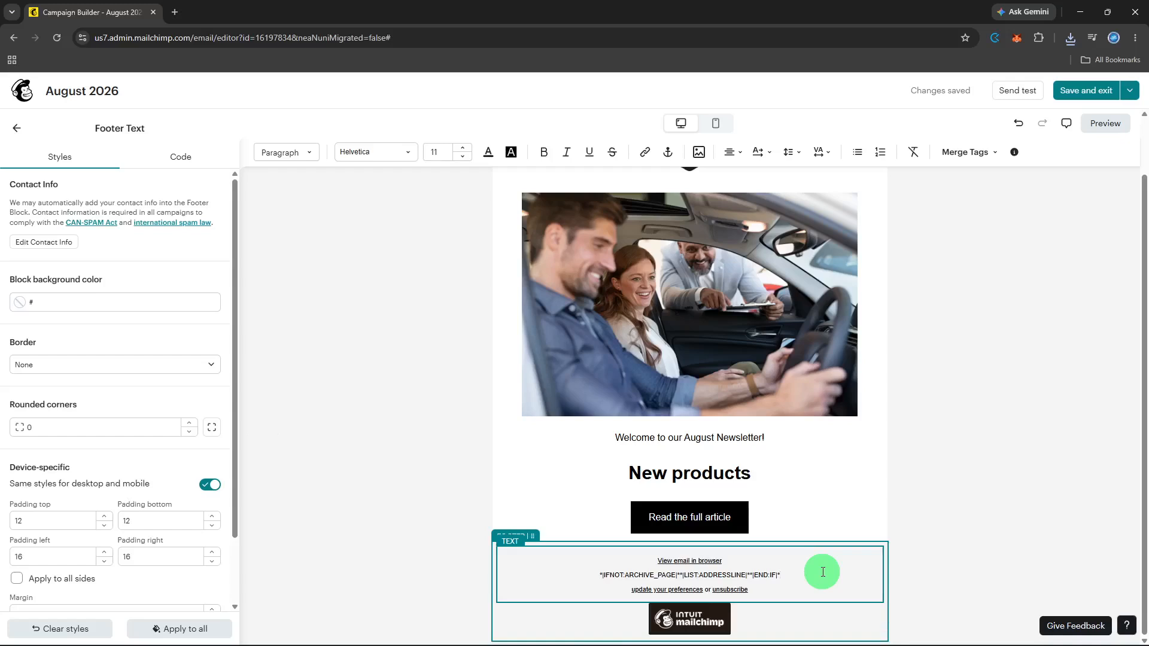
pyautogui.scroll(1, 823, 572)
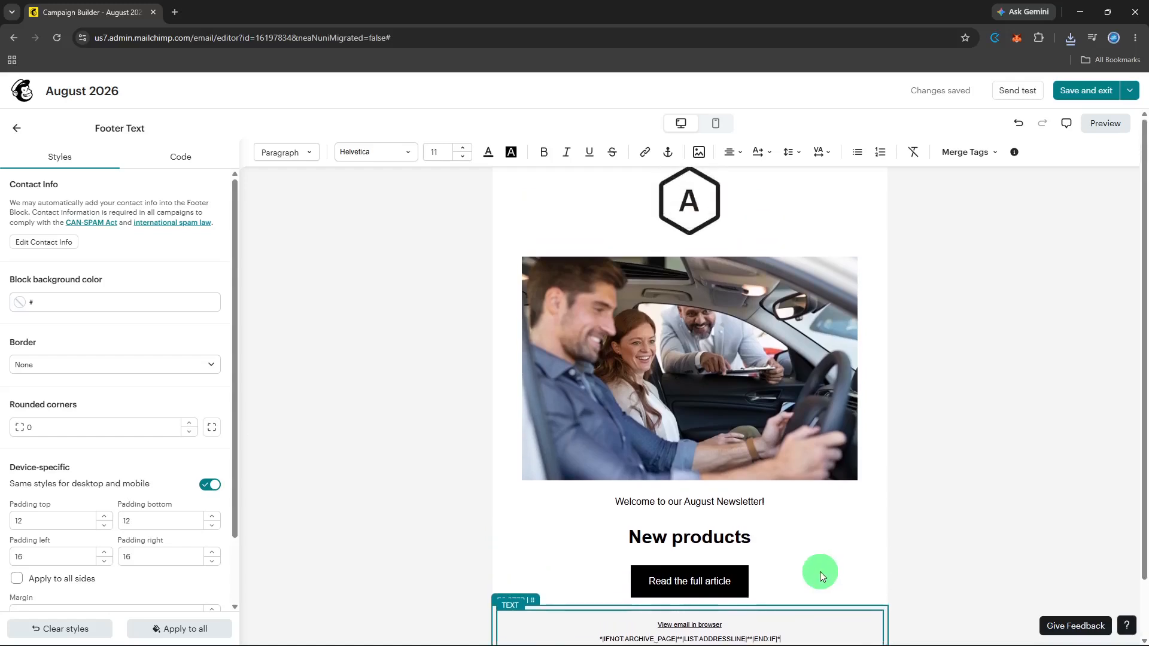
pyautogui.click(786, 218)
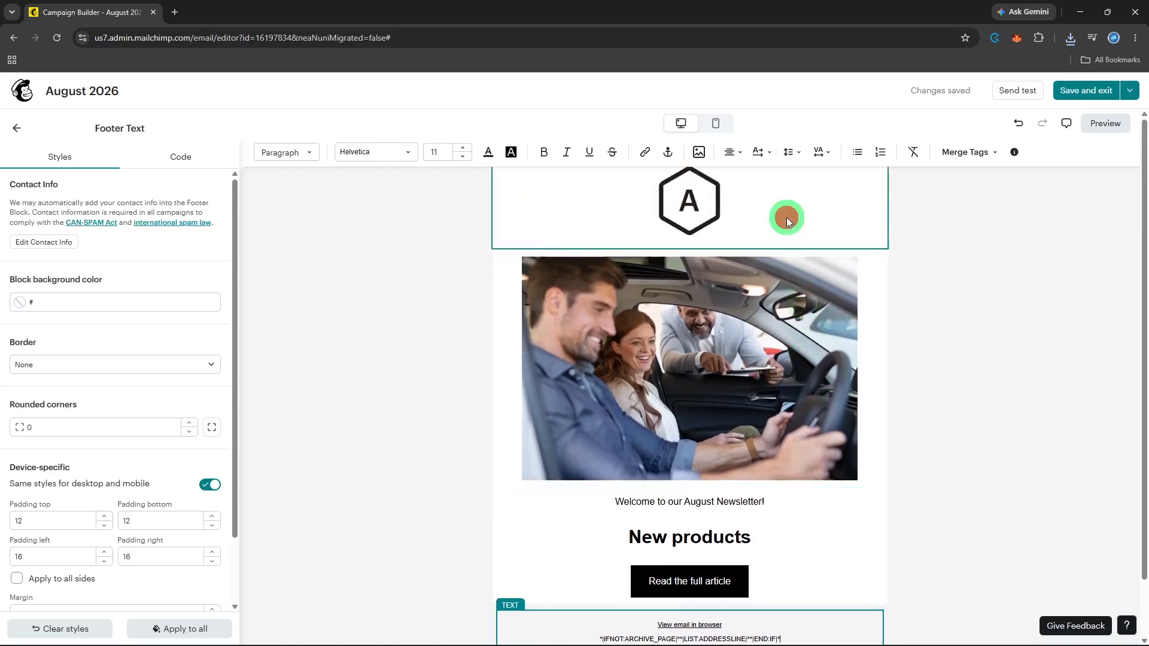
pyautogui.click(781, 504)
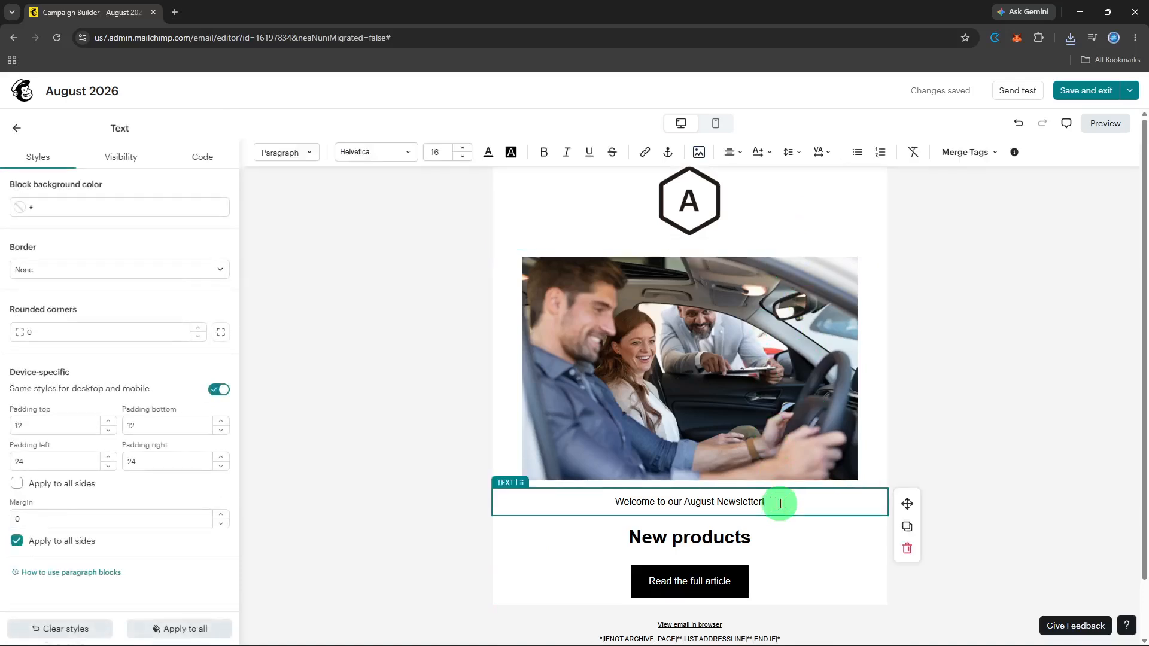
pyautogui.write('!')
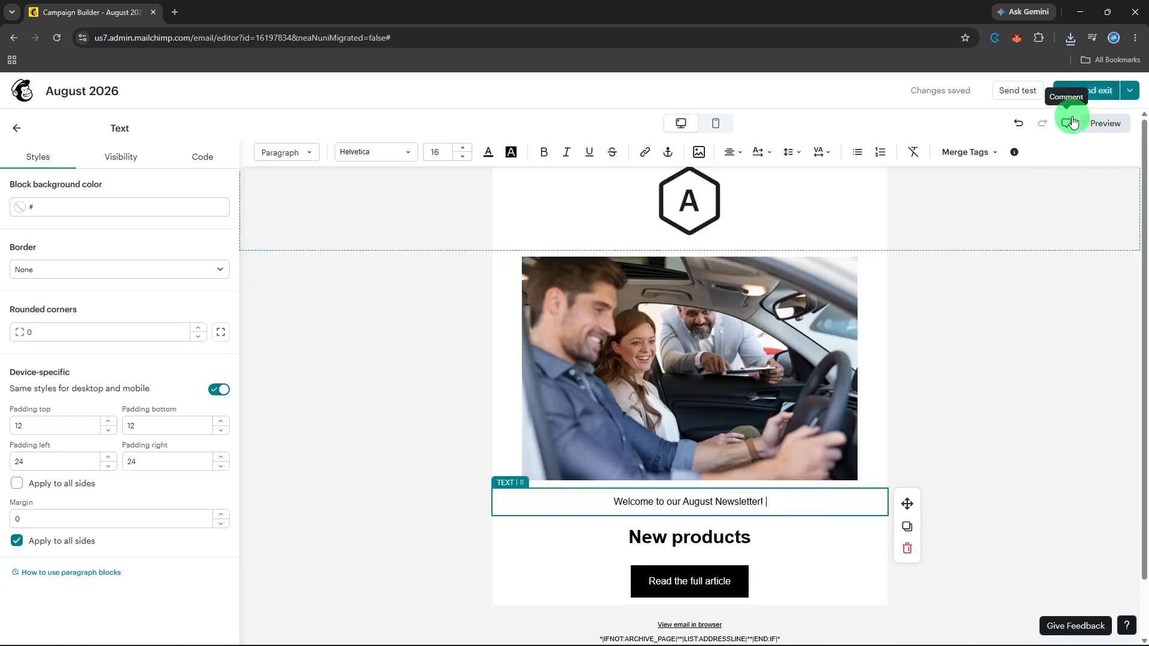
# Check the newsletter's layout in mobile view and switch back to desktop view
pyautogui.click(718, 121)
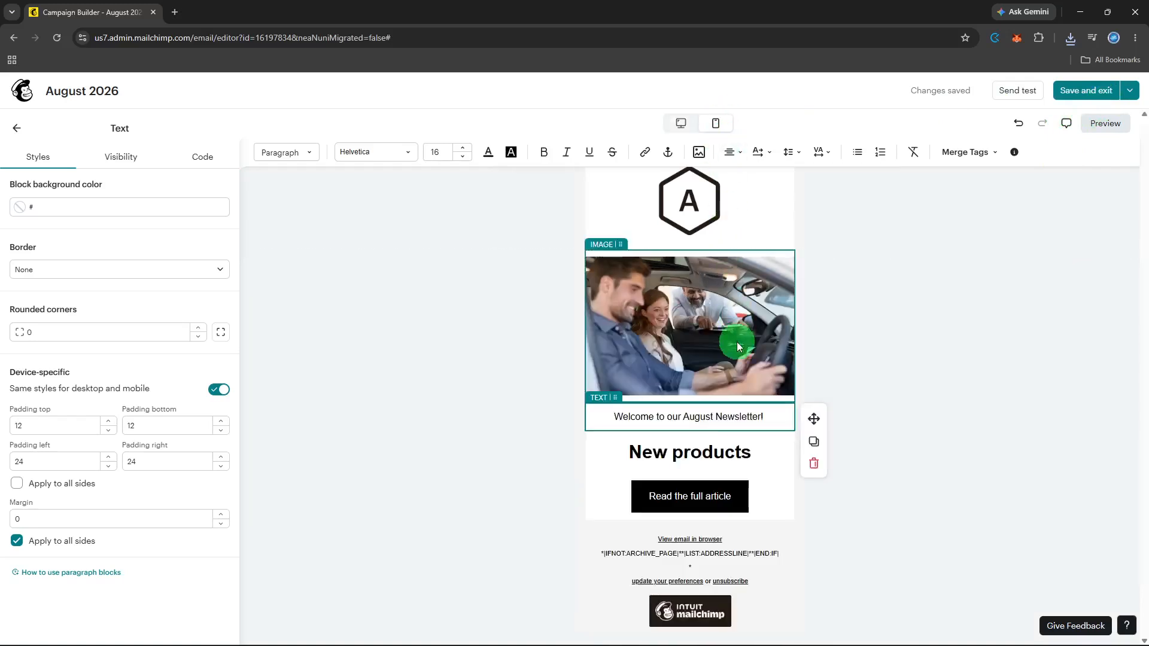
pyautogui.click(678, 128)
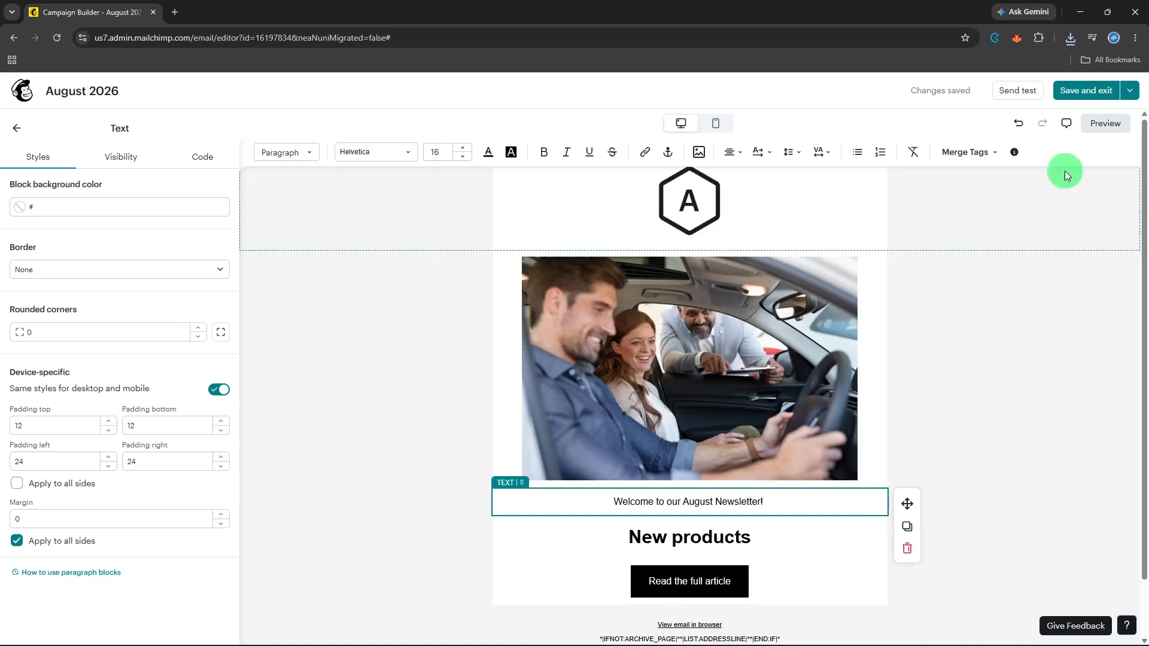
# Send a test of the August 2026 newsletter to the prefilled address, and save and exit the design
pyautogui.click(1021, 86)
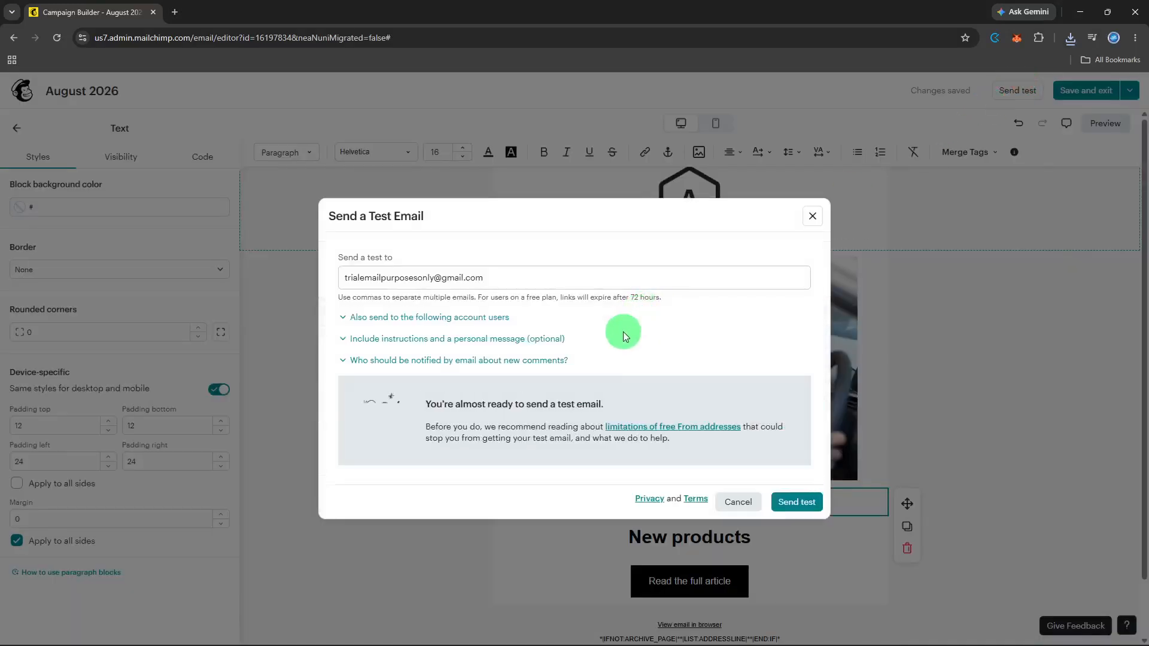
pyautogui.click(796, 502)
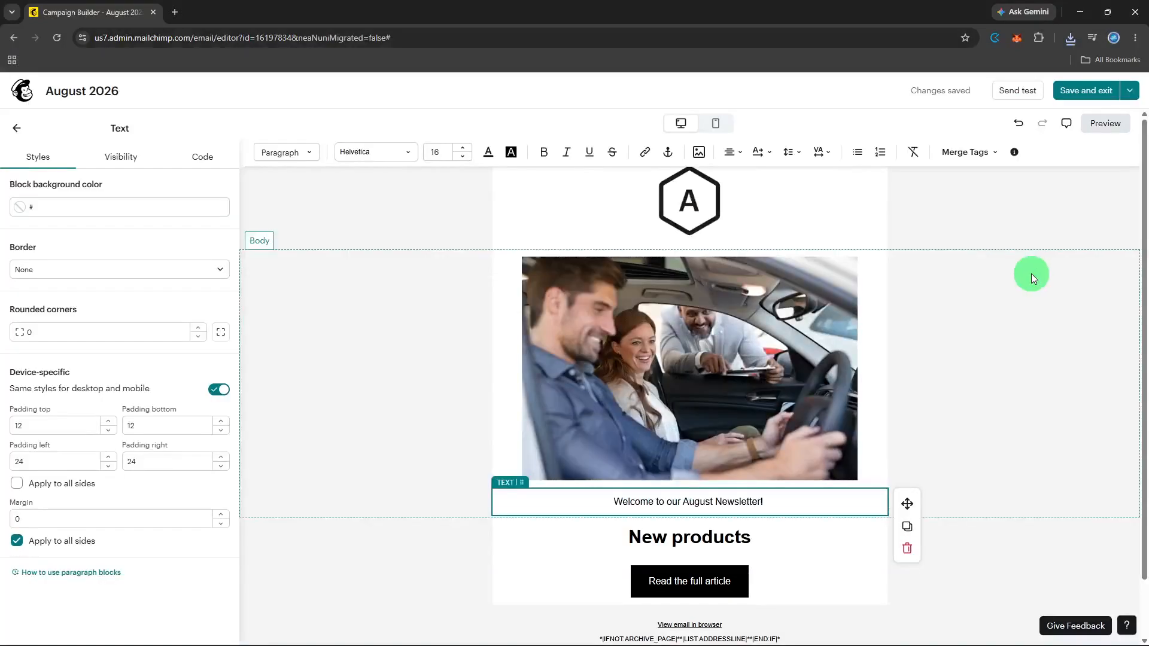
pyautogui.click(1088, 91)
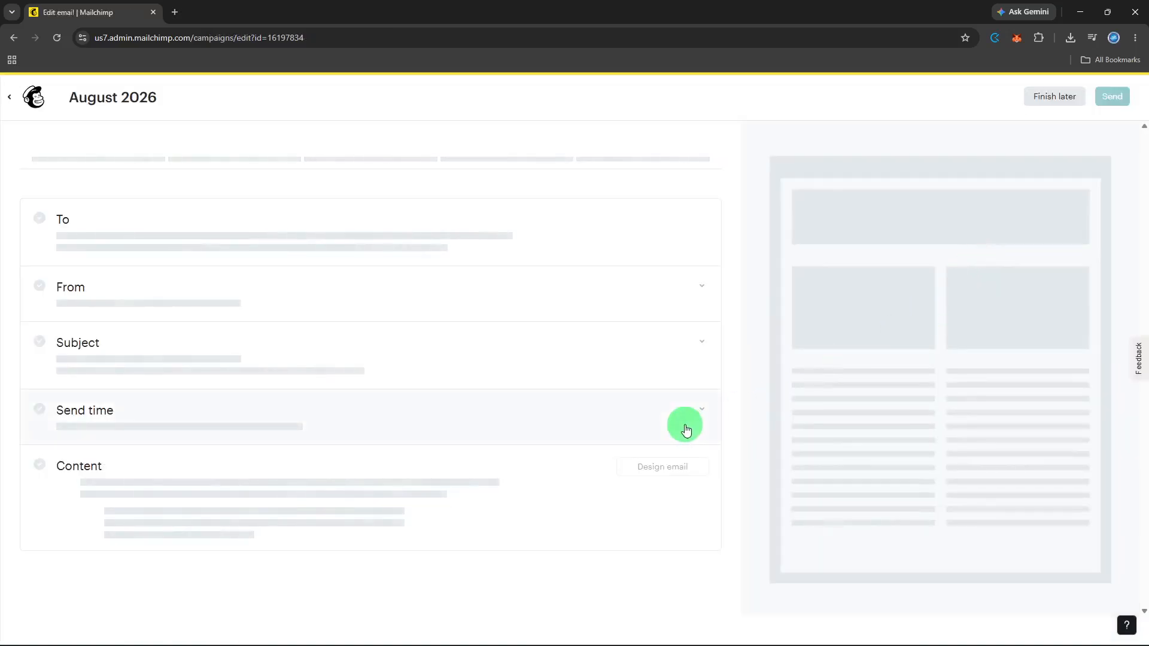
# Review the email's setup checklist and examine the Schedule options for its send time
pyautogui.scroll(-2, 685, 430)
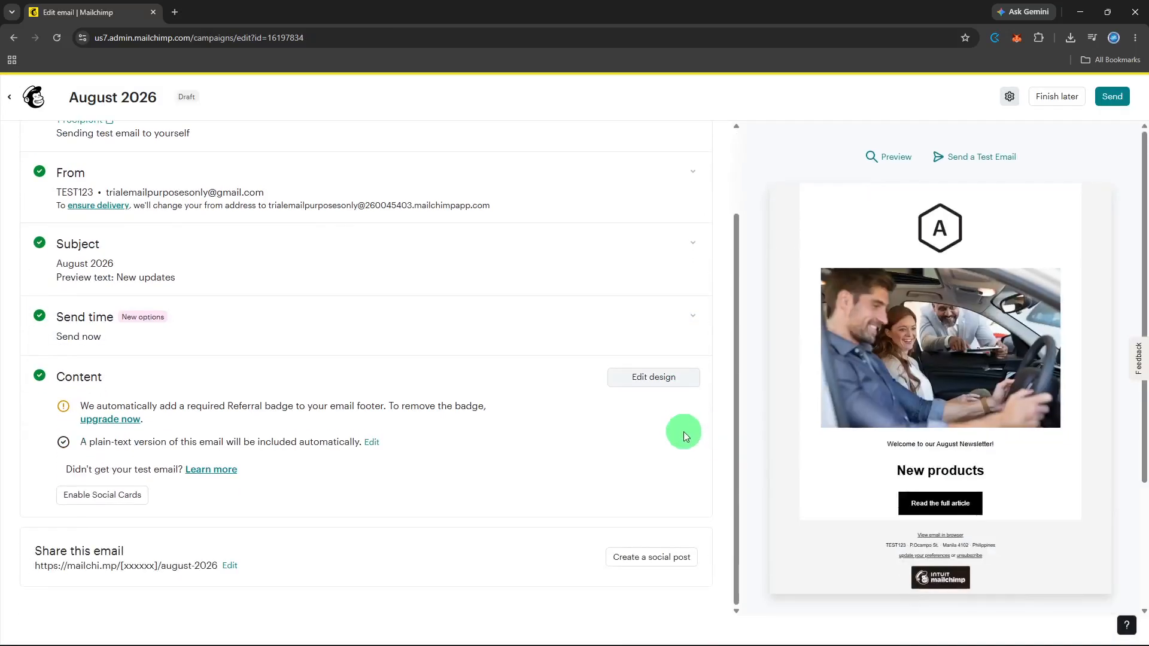
pyautogui.scroll(2, 689, 470)
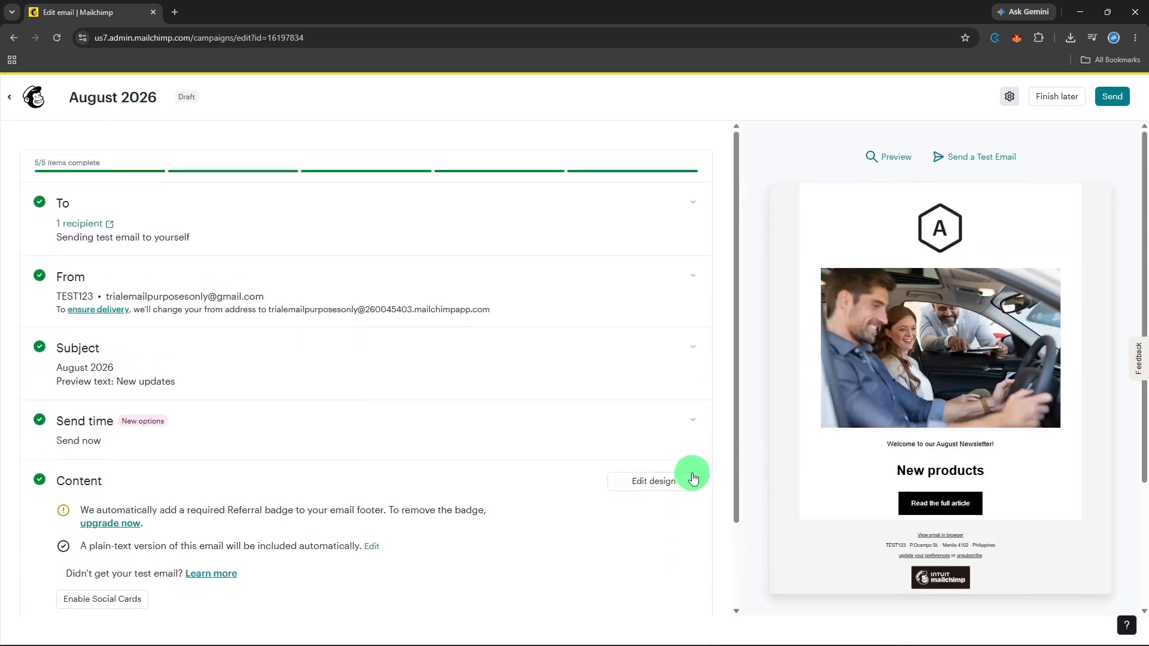
pyautogui.scroll(-2, 687, 472)
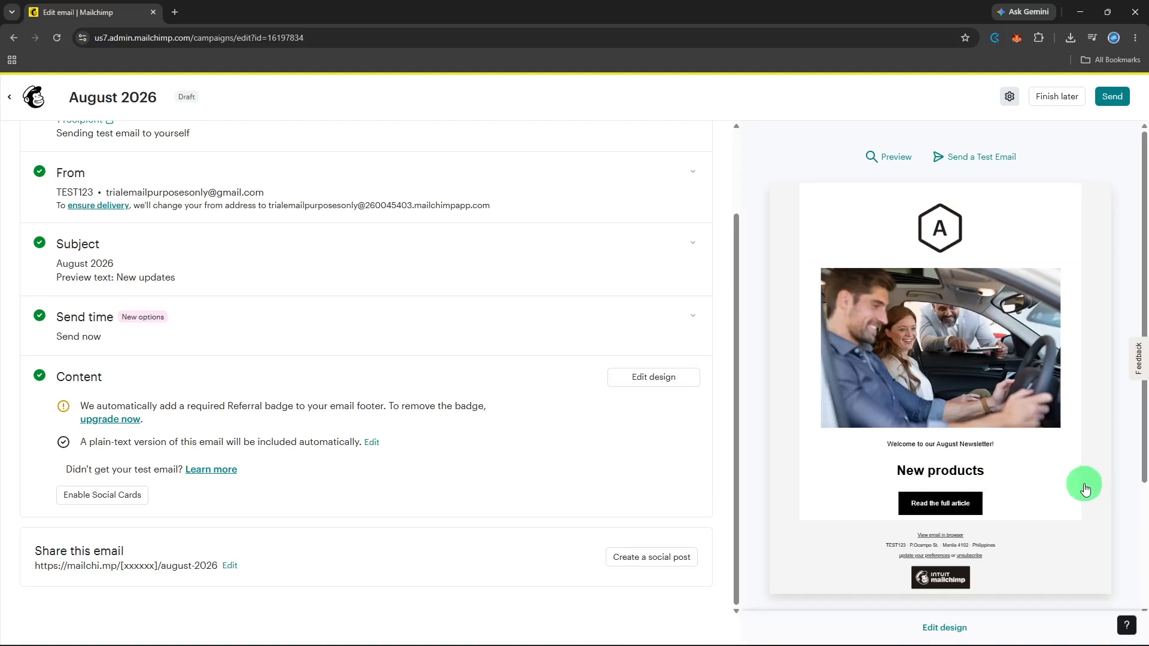
pyautogui.click(589, 324)
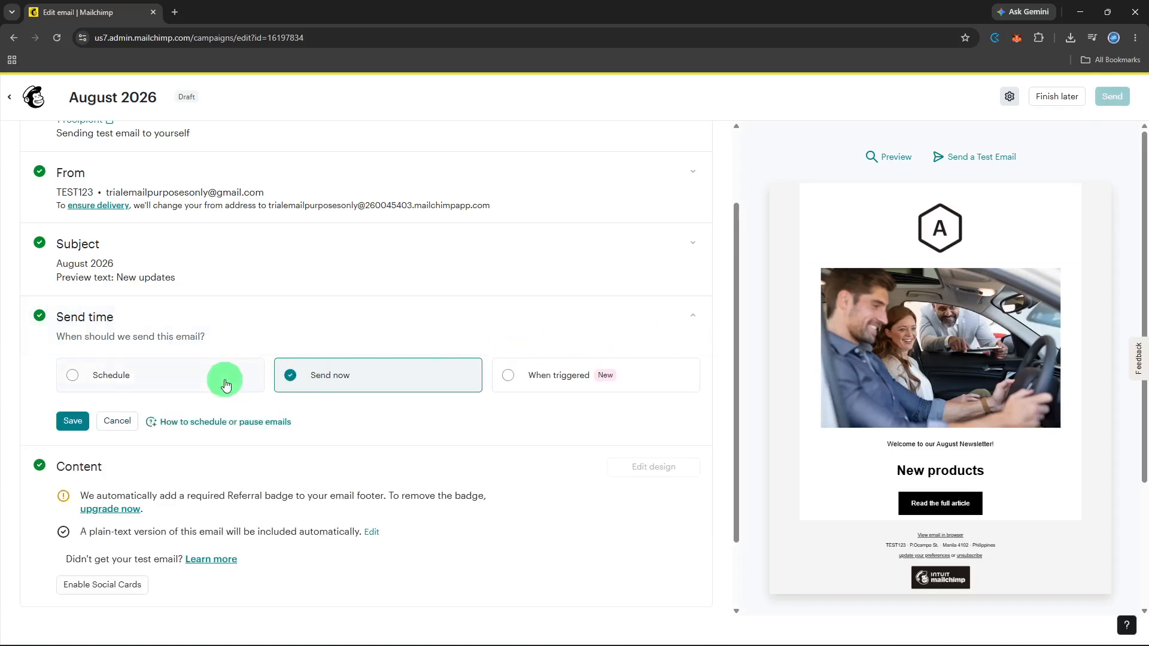
pyautogui.click(225, 380)
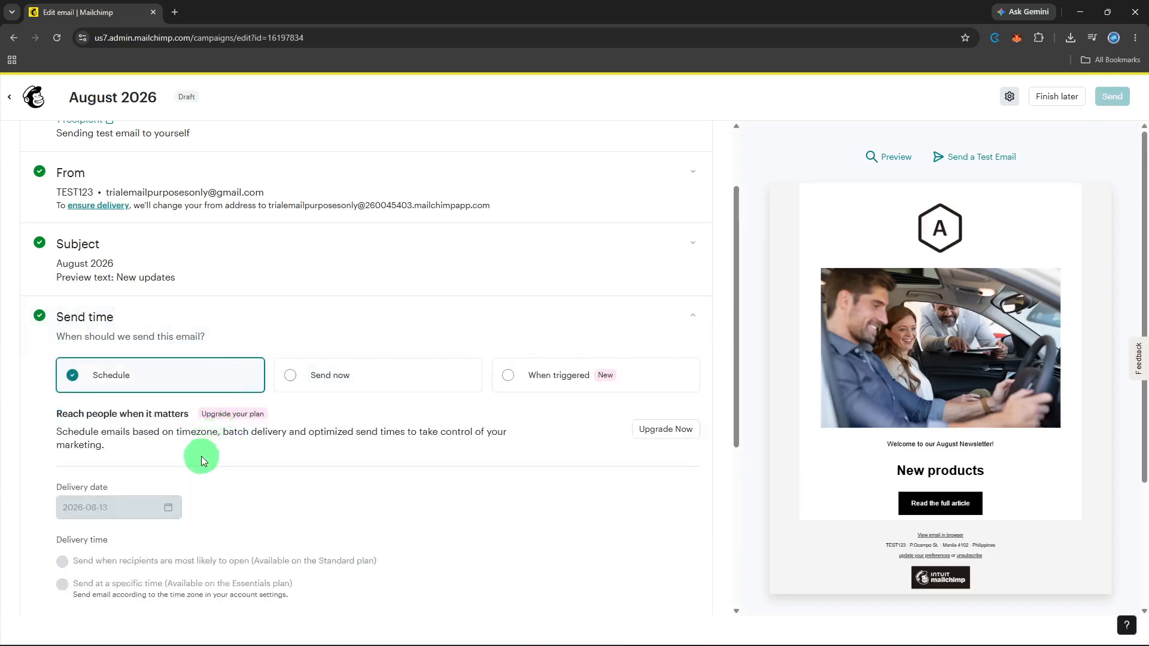
pyautogui.scroll(-1, 200, 458)
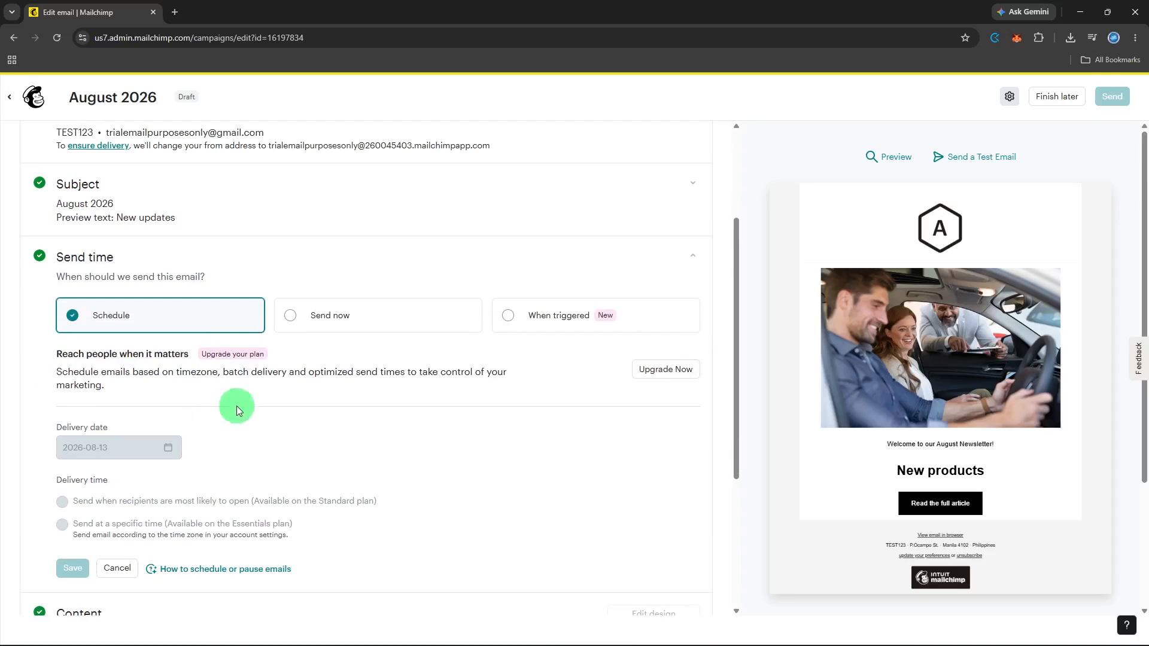
# Set the send time to Send now, save it, and send the August 2026 newsletter
pyautogui.click(324, 320)
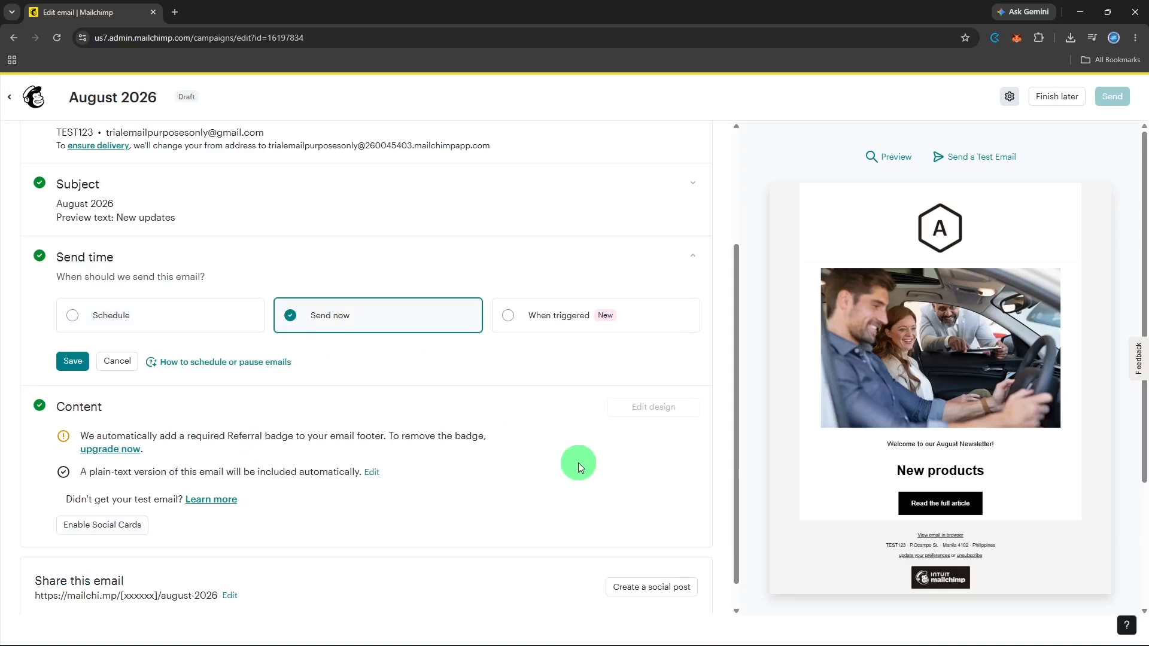
pyautogui.click(67, 362)
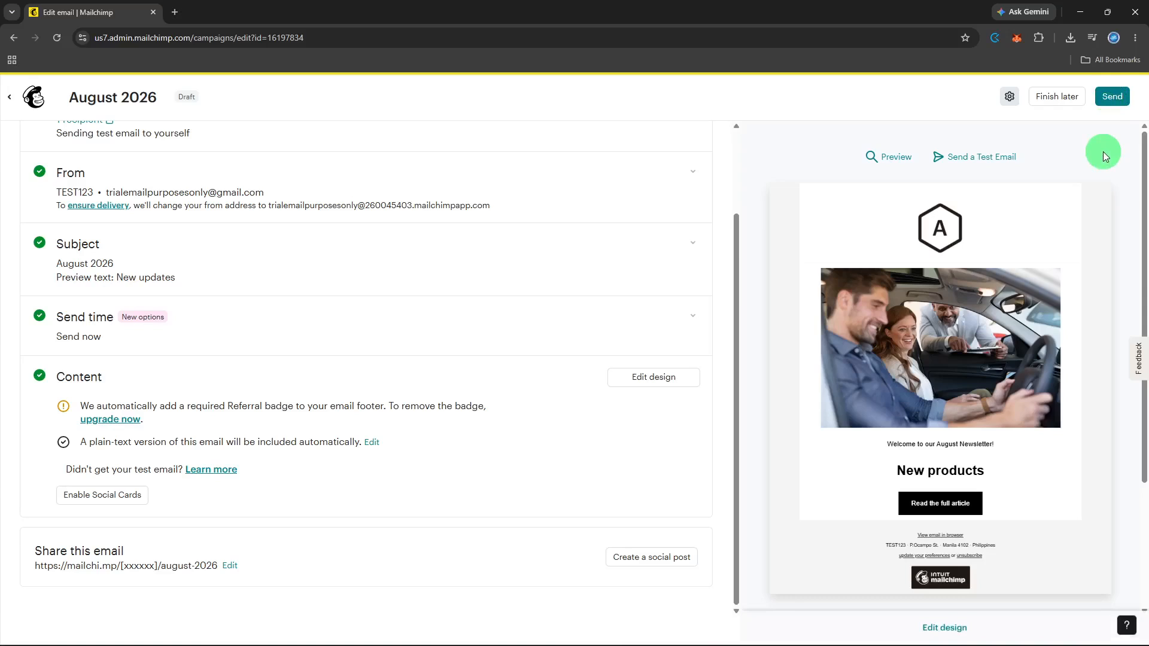
pyautogui.click(1112, 97)
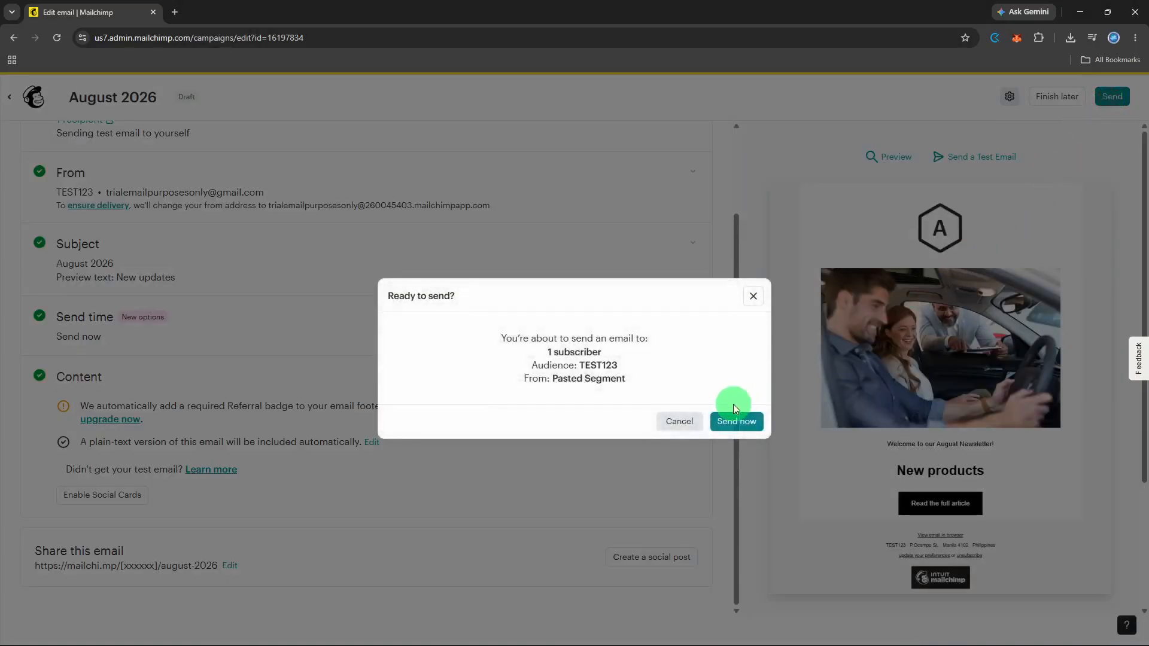
pyautogui.click(730, 419)
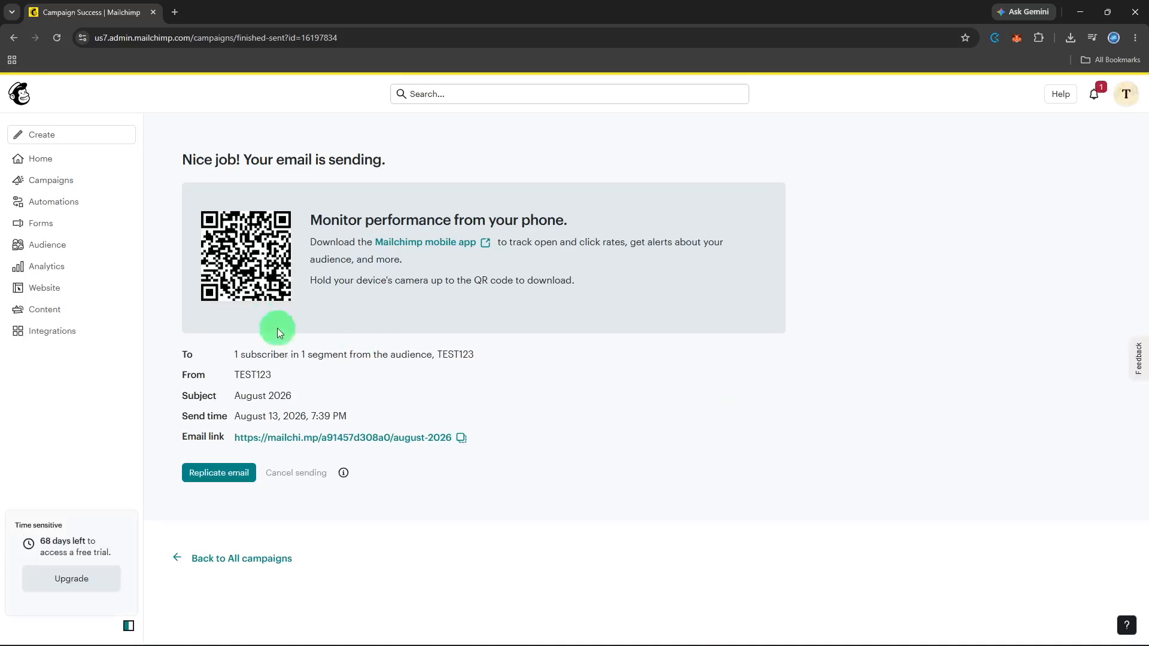
# View the August 2026 campaign's email report and the list of recently sent email templates
pyautogui.click(103, 182)
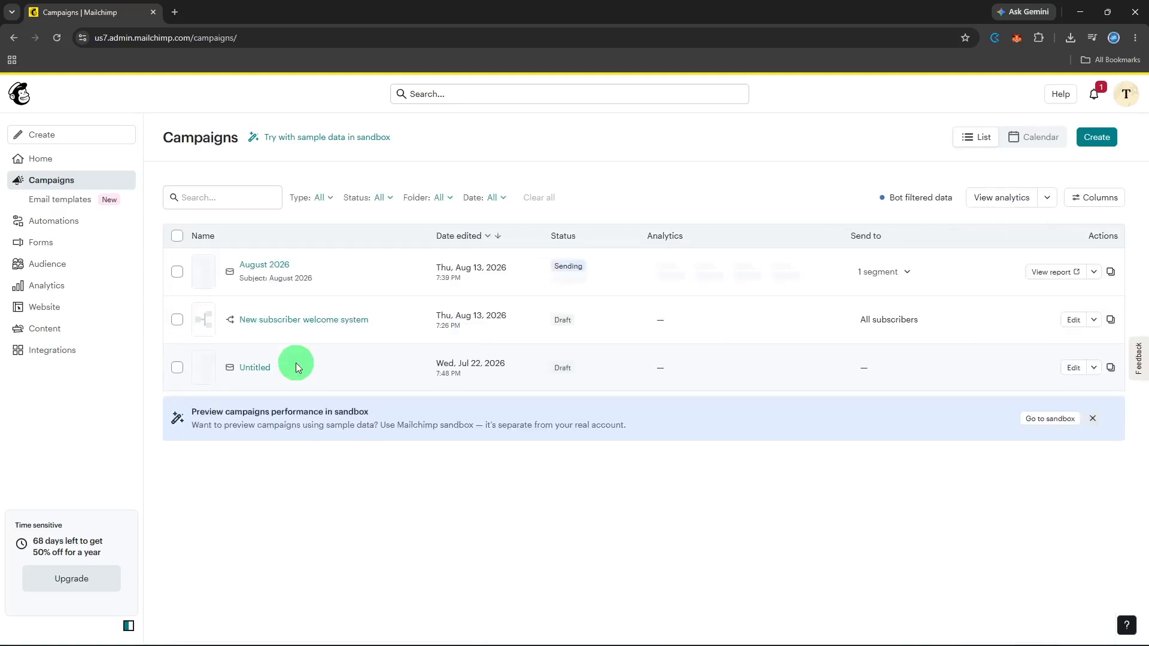
pyautogui.click(1059, 276)
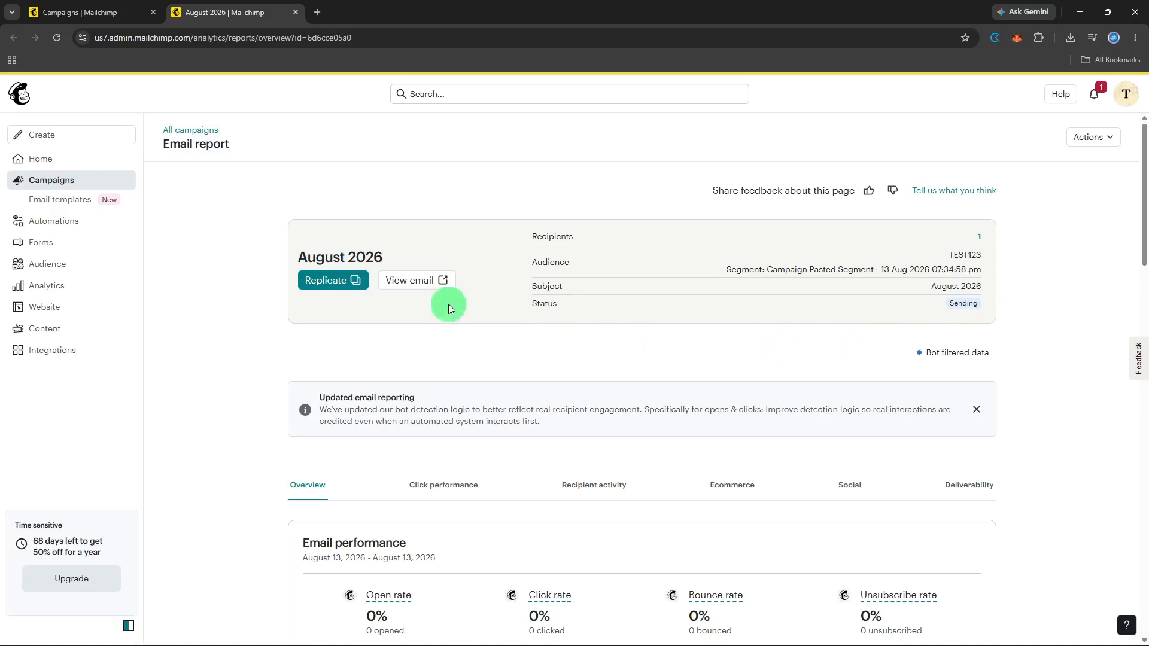
pyautogui.click(61, 201)
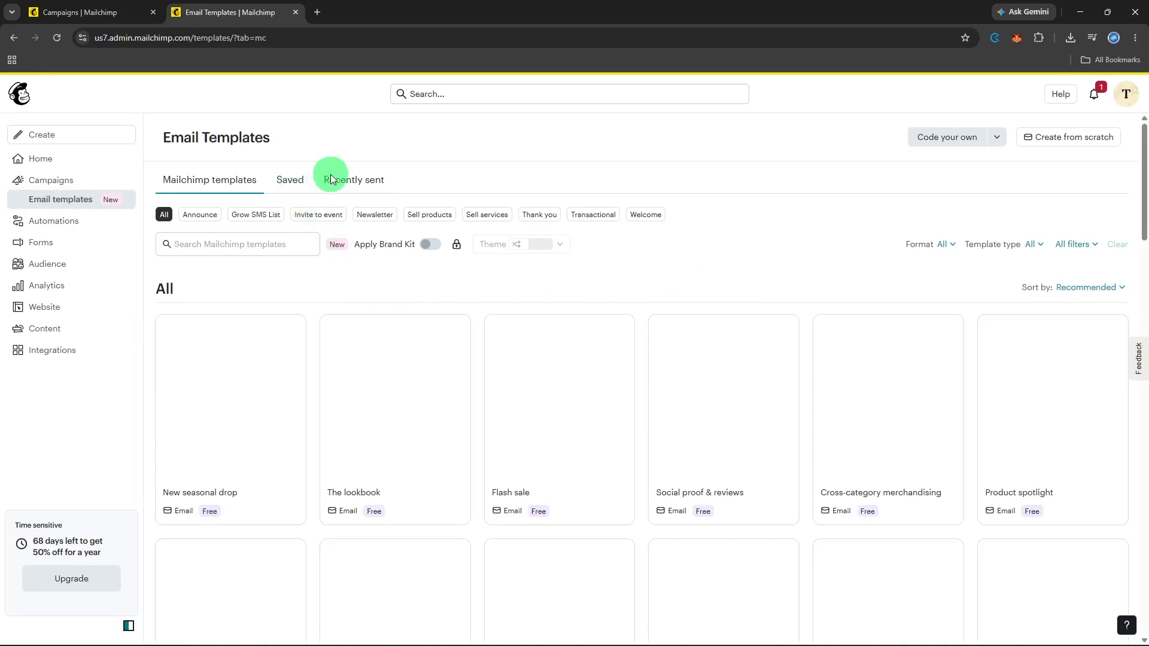
pyautogui.click(347, 185)
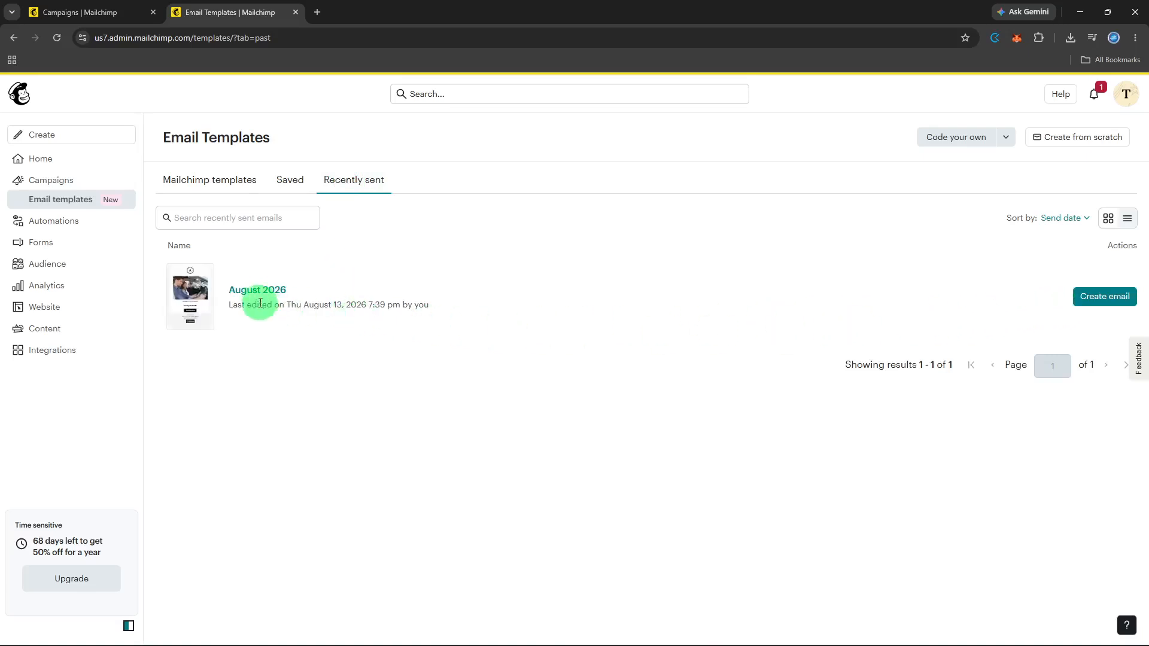
# Return to the campaigns list and open the New subscriber welcome system automation flow
pyautogui.click(67, 157)
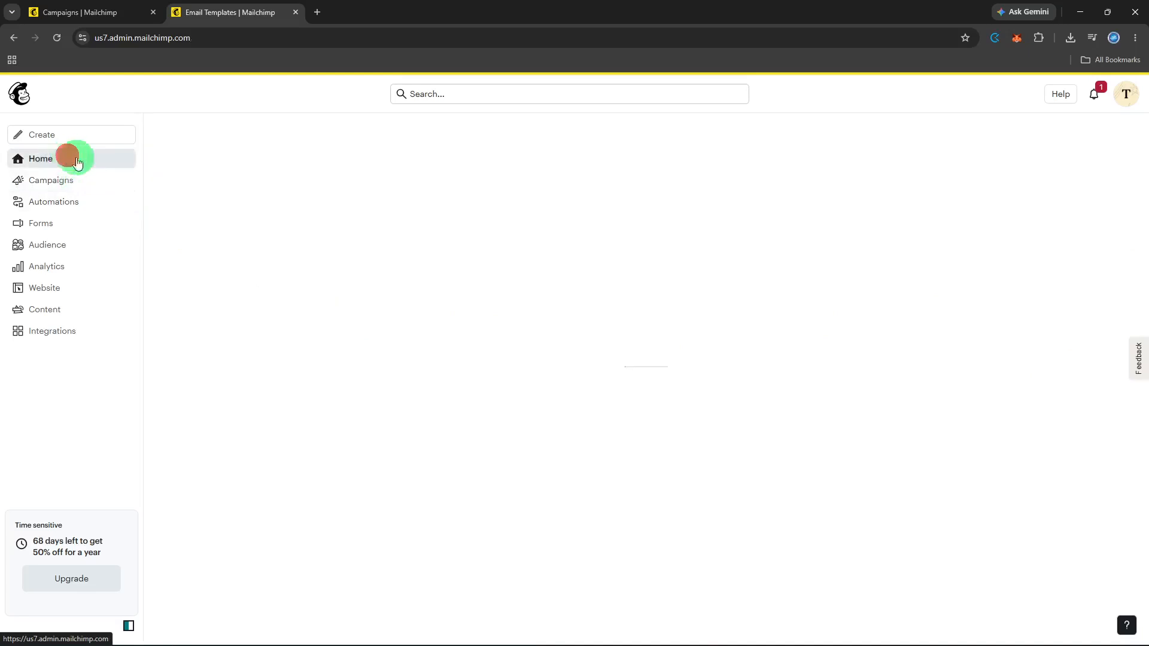
pyautogui.click(97, 183)
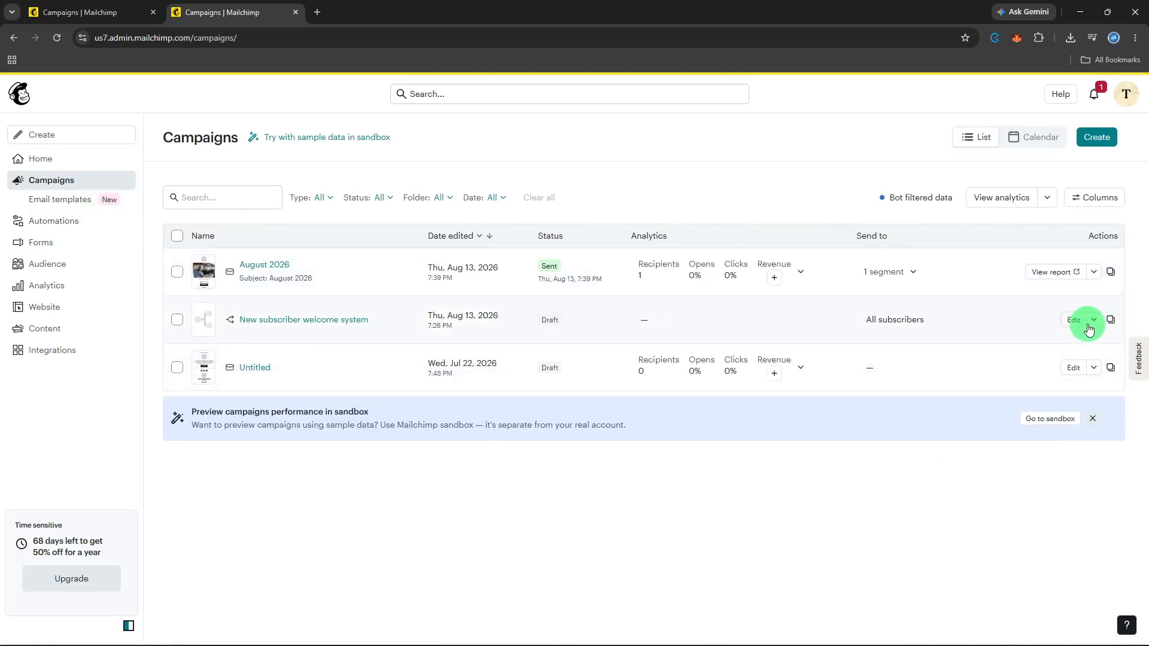
pyautogui.click(1092, 324)
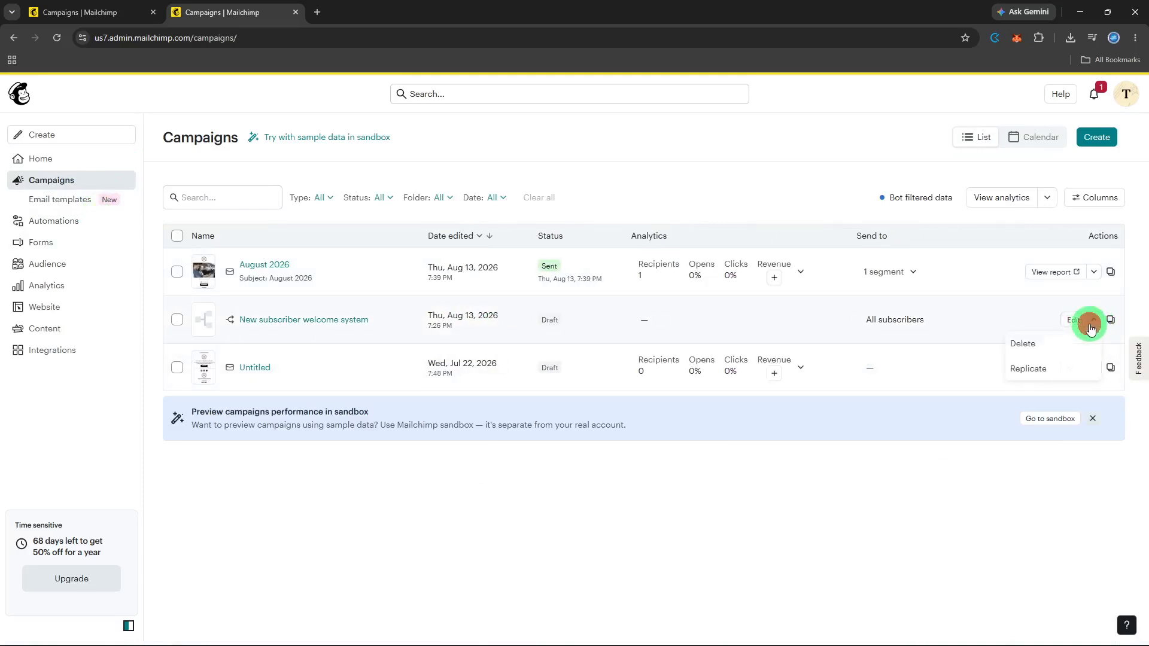
pyautogui.click(1063, 369)
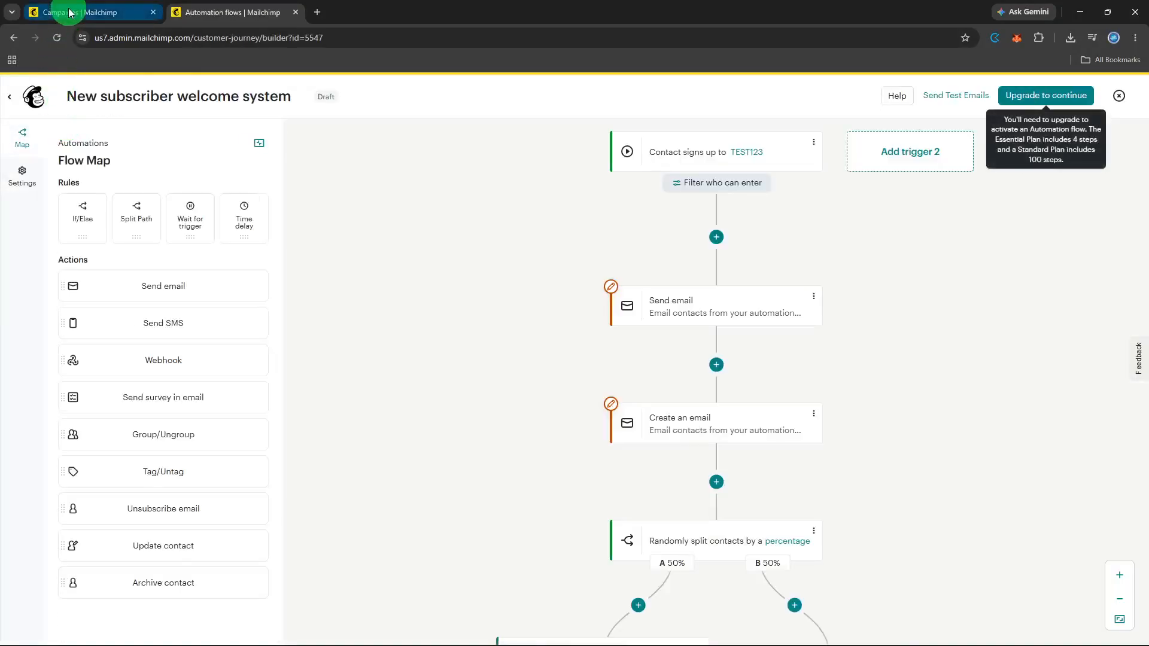
# Go back to the campaigns list in the other browser tab and open the account's home page
pyautogui.click(66, 12)
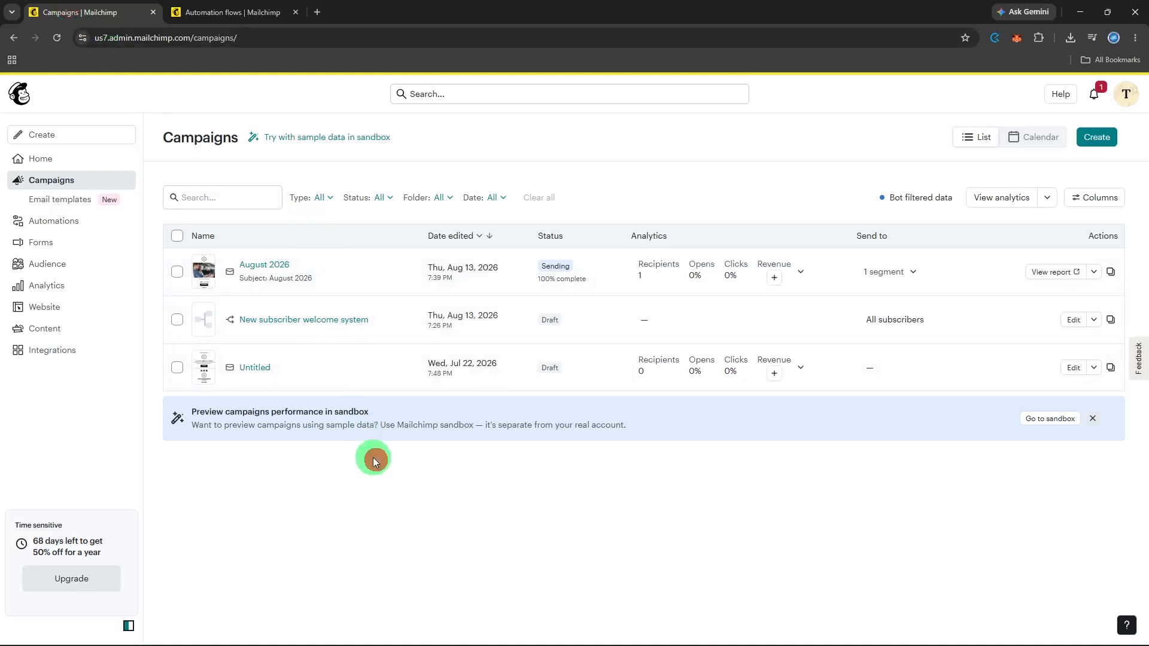
pyautogui.click(39, 158)
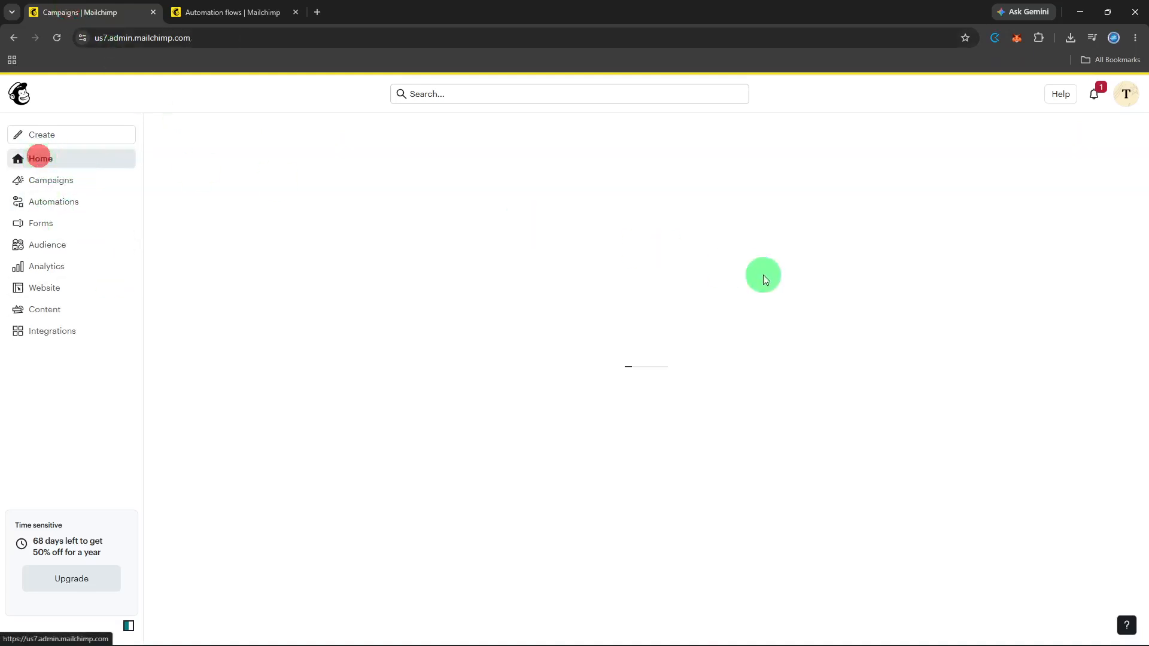